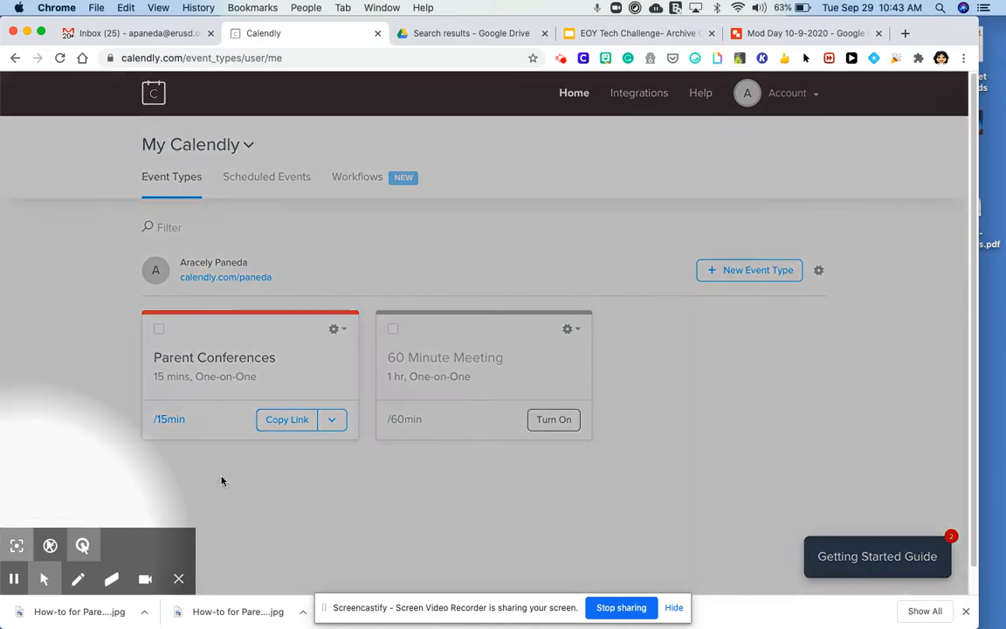
Step: Create a new one-on-one event type and name it Parent Conference
click(756, 272)
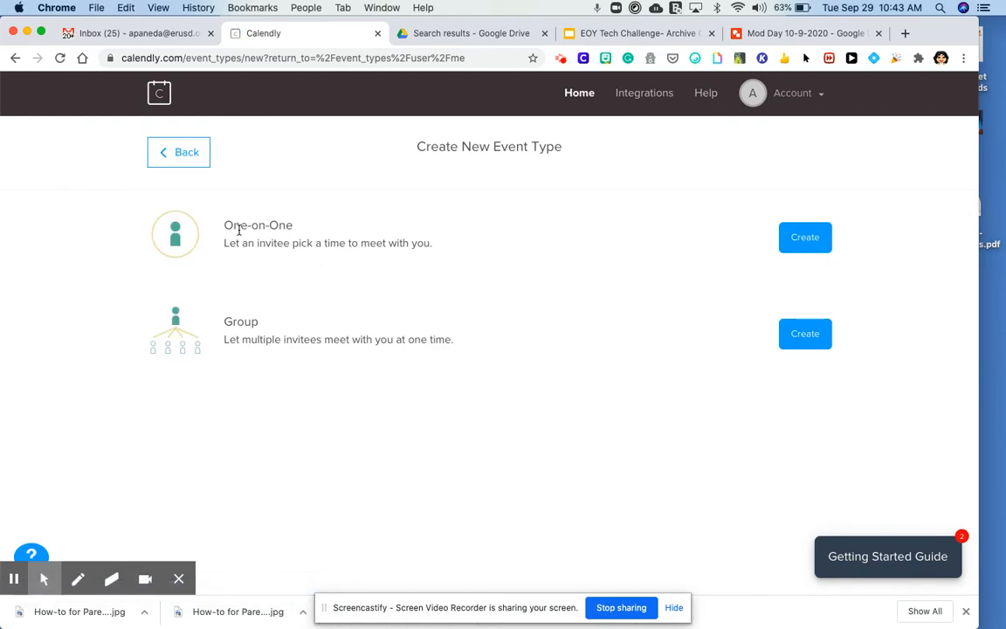
mouse_move(46, 579)
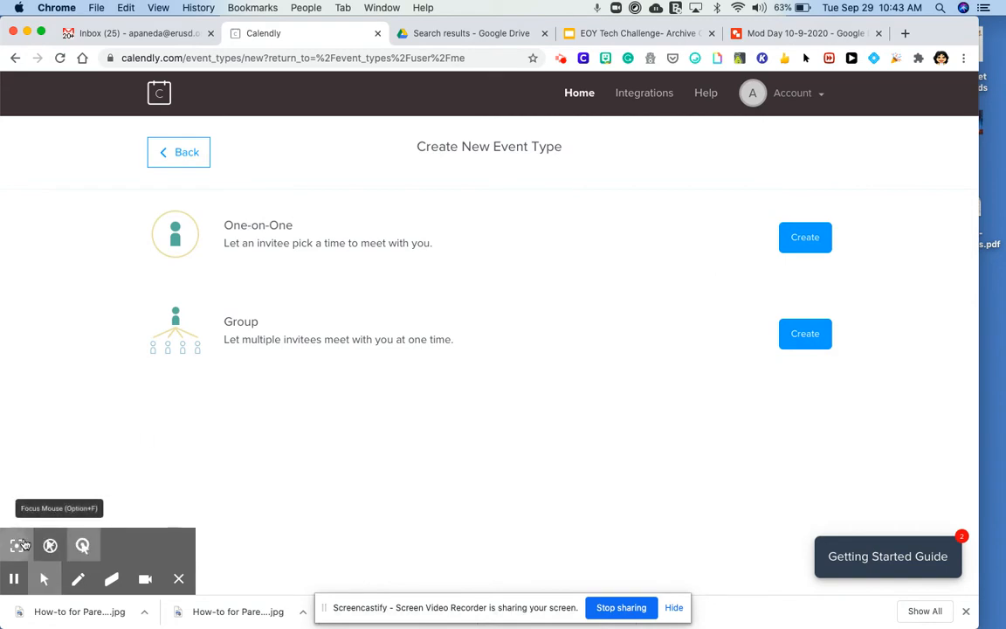
click(19, 545)
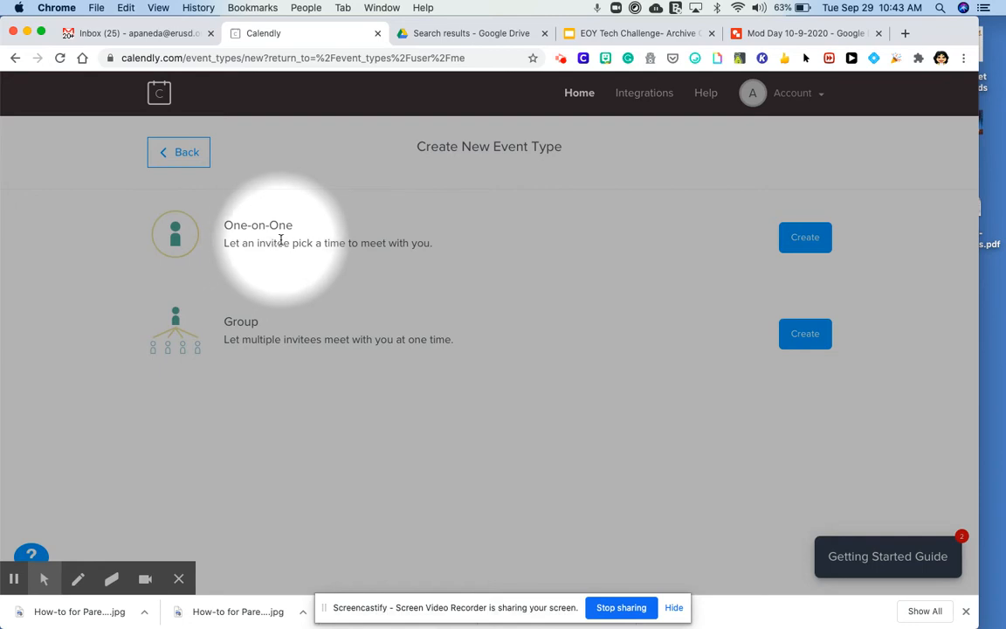
click(806, 240)
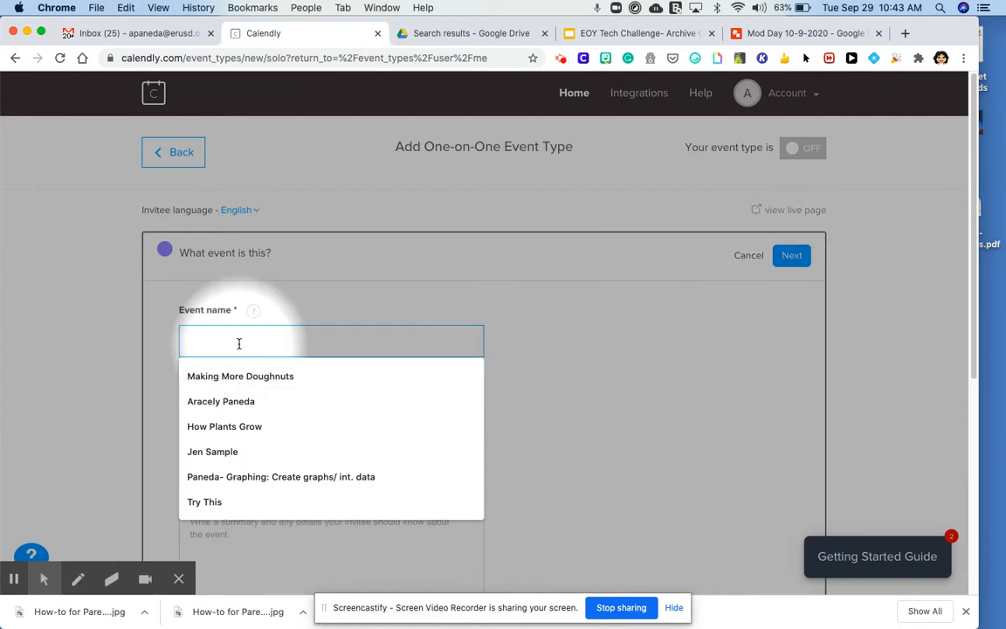
text(Pare)
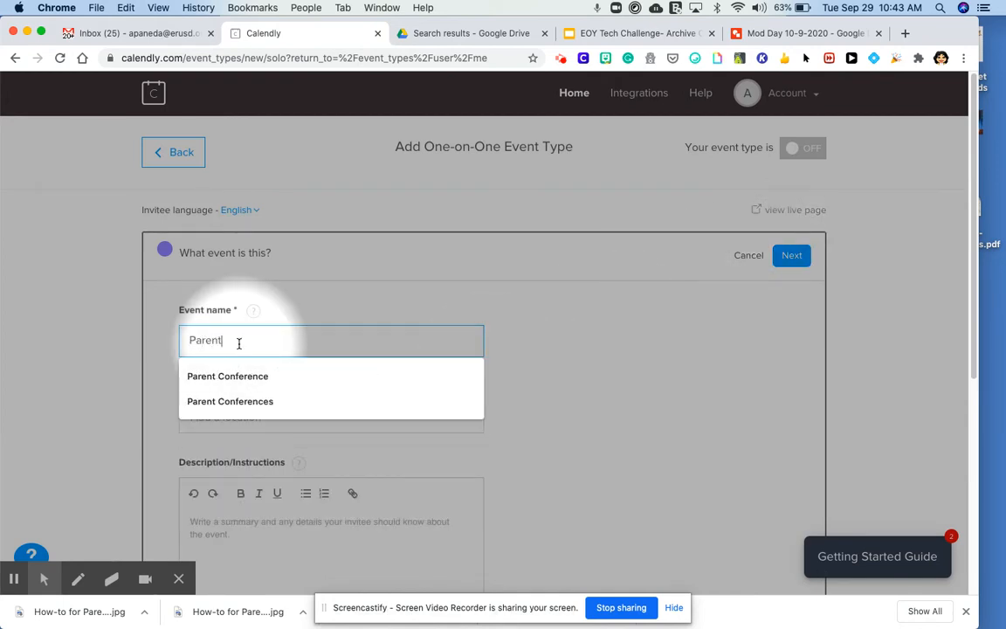
text(nt)
click(234, 376)
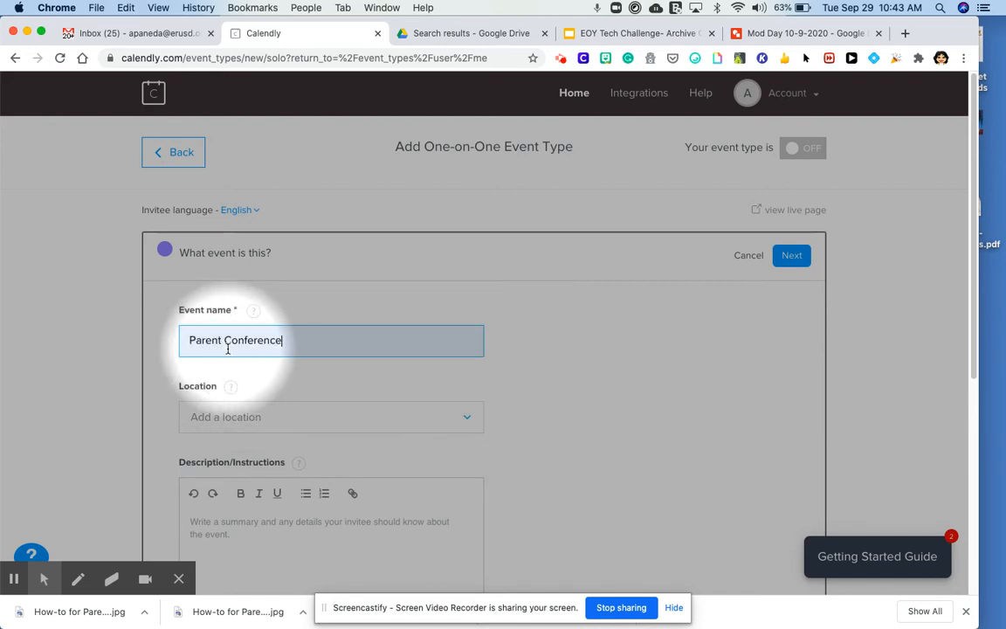
Step: Set a custom event location reading "Please click on the Google Meet link on our Google Classroom"
click(247, 417)
scroll(259, 413, down, 3)
click(254, 380)
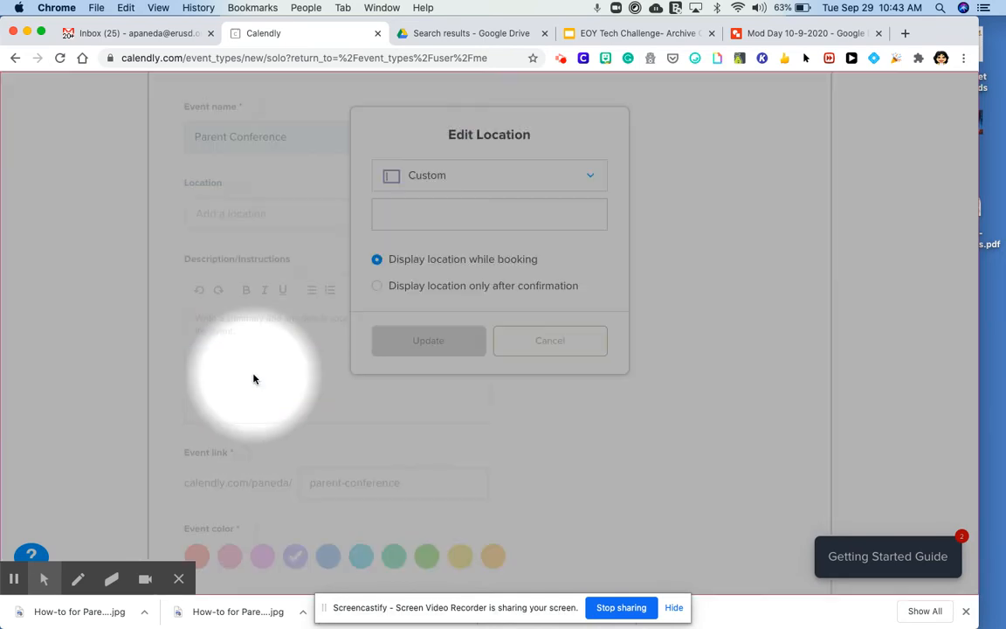
click(434, 215)
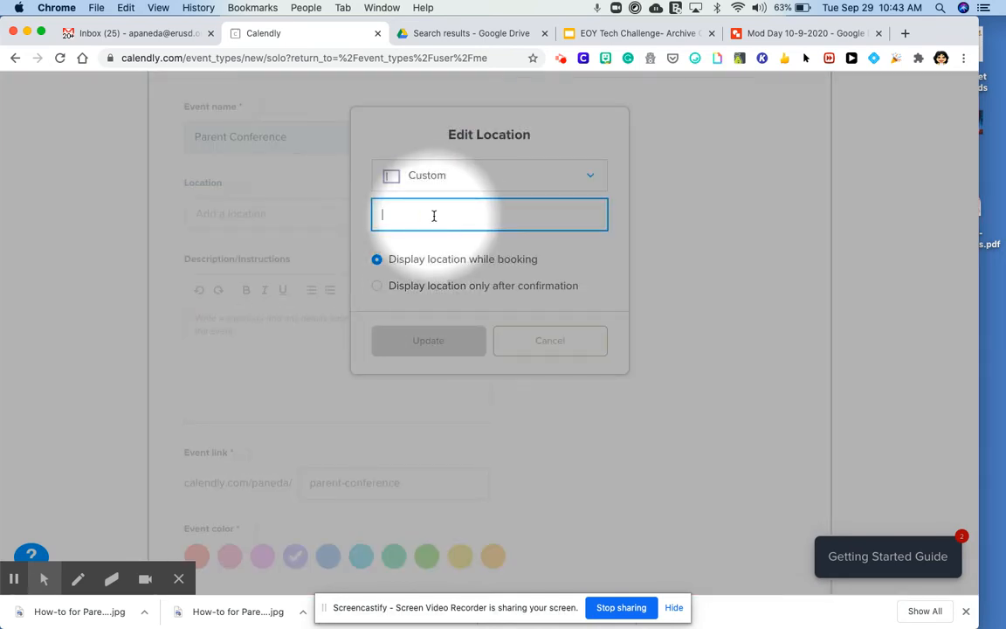
text(Ple)
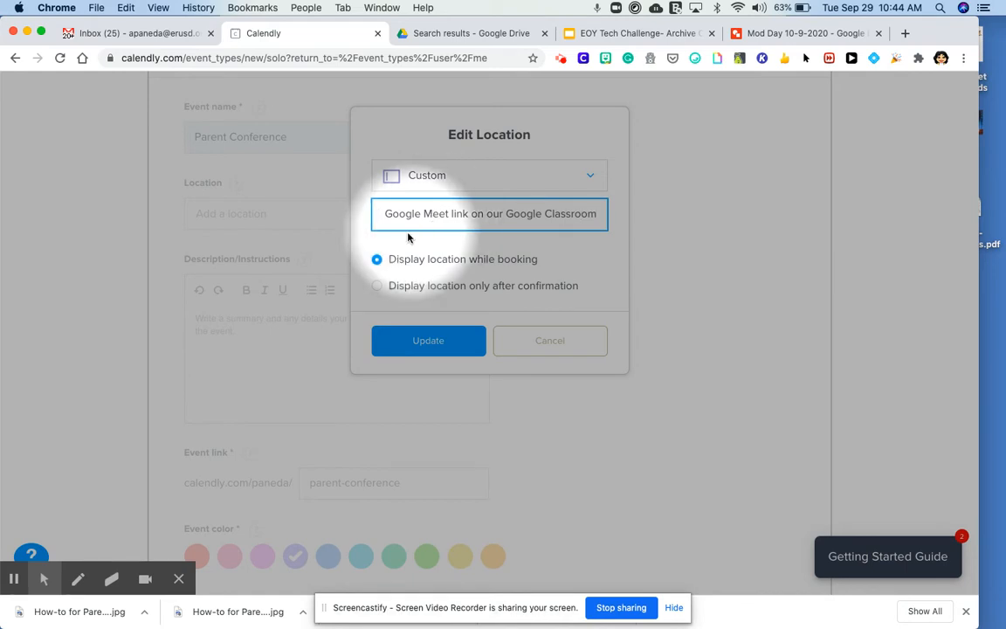
click(453, 346)
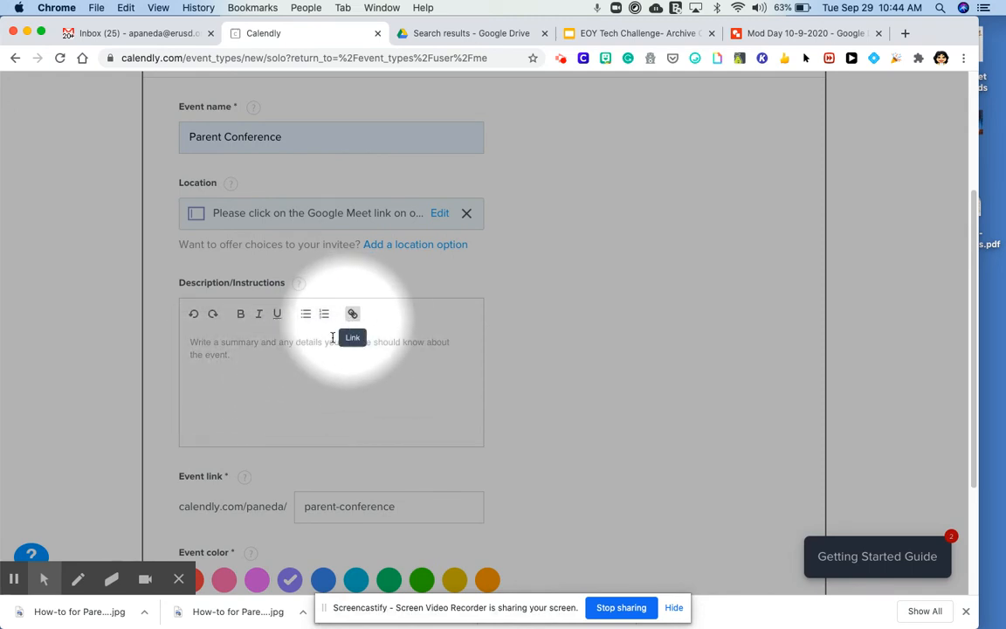
Step: Set the event color to purple and save the event details to continue to the booking settings
scroll(317, 359, down, 1)
scroll(318, 362, down, 4)
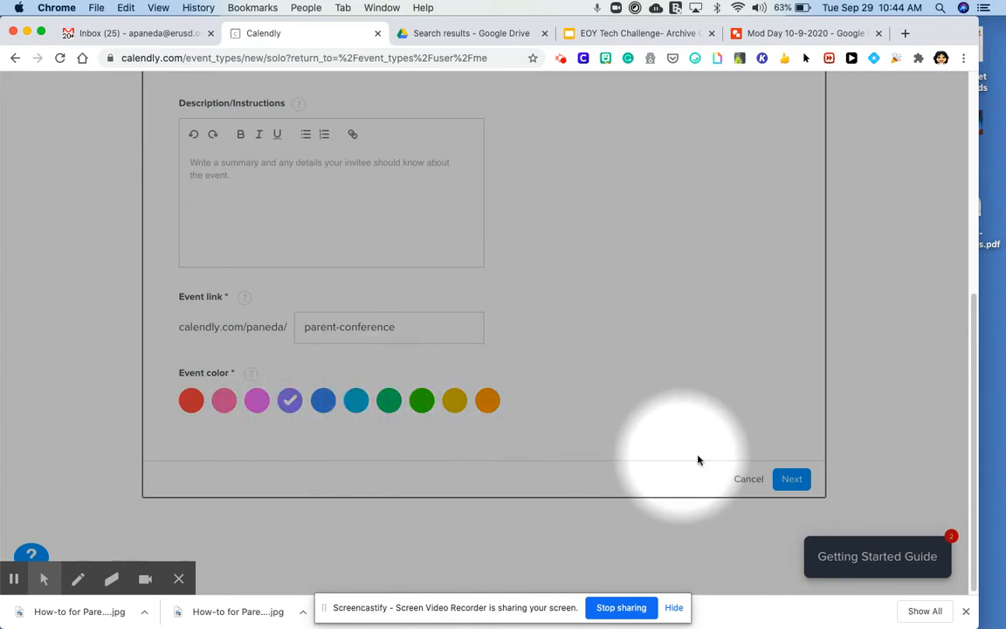
click(191, 399)
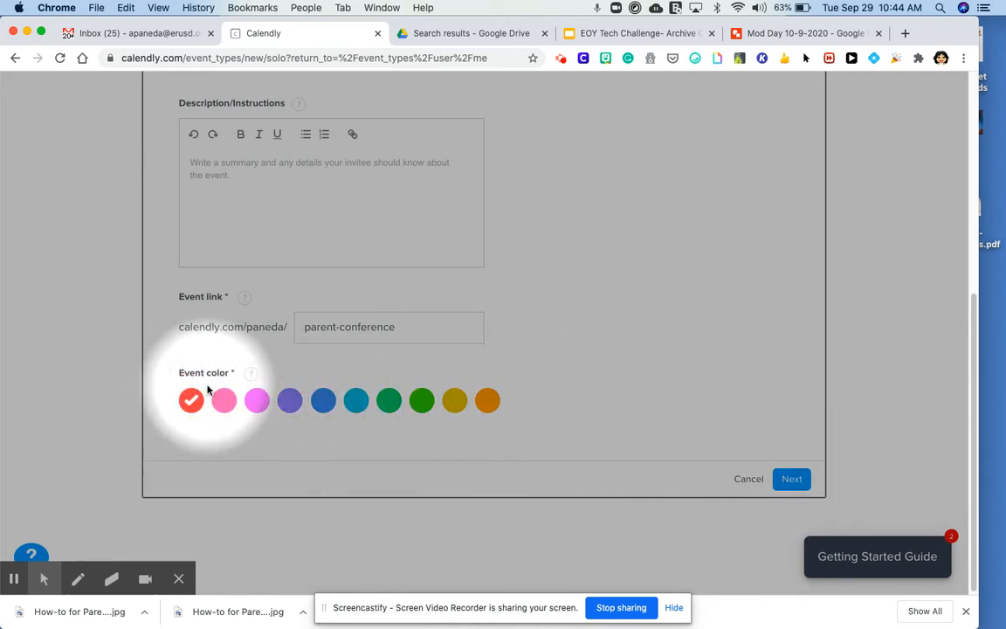
click(290, 402)
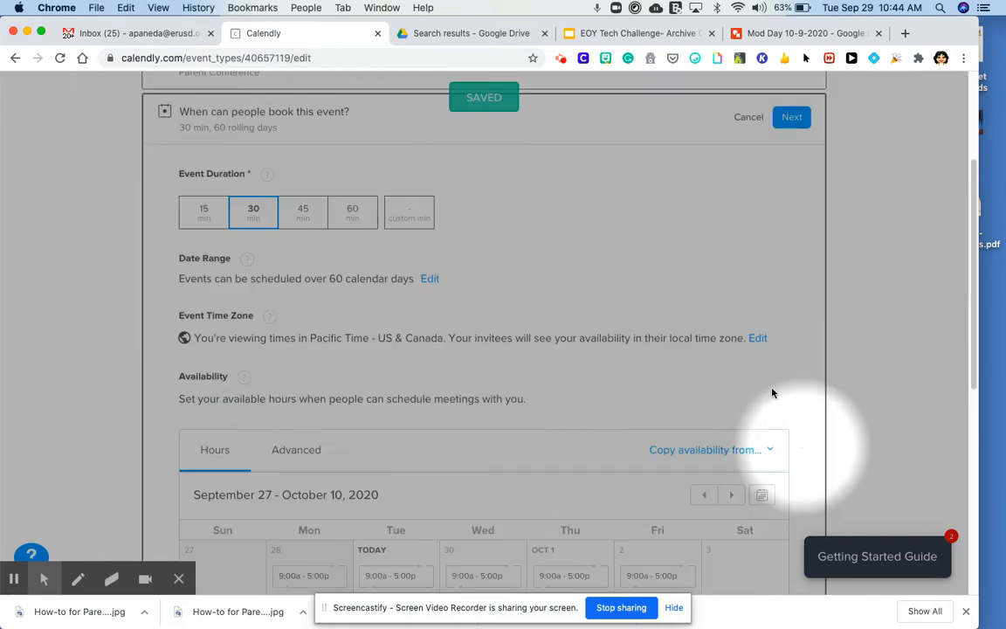
Step: Set the event duration to 15 minutes and check the Parent Conferences dates in the Mod Day 10-9-2020 drawing
click(204, 213)
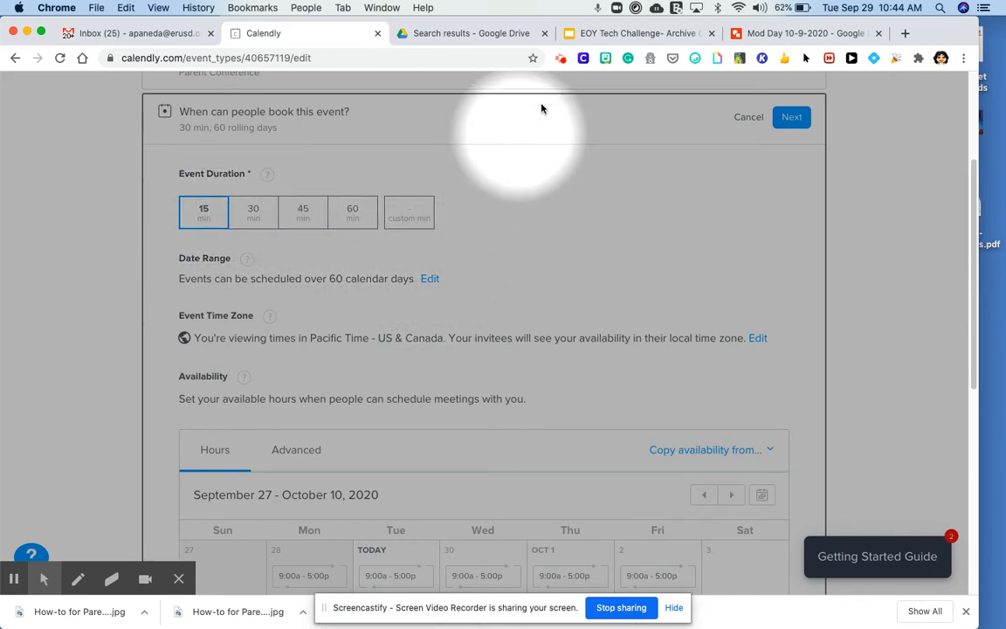
click(812, 35)
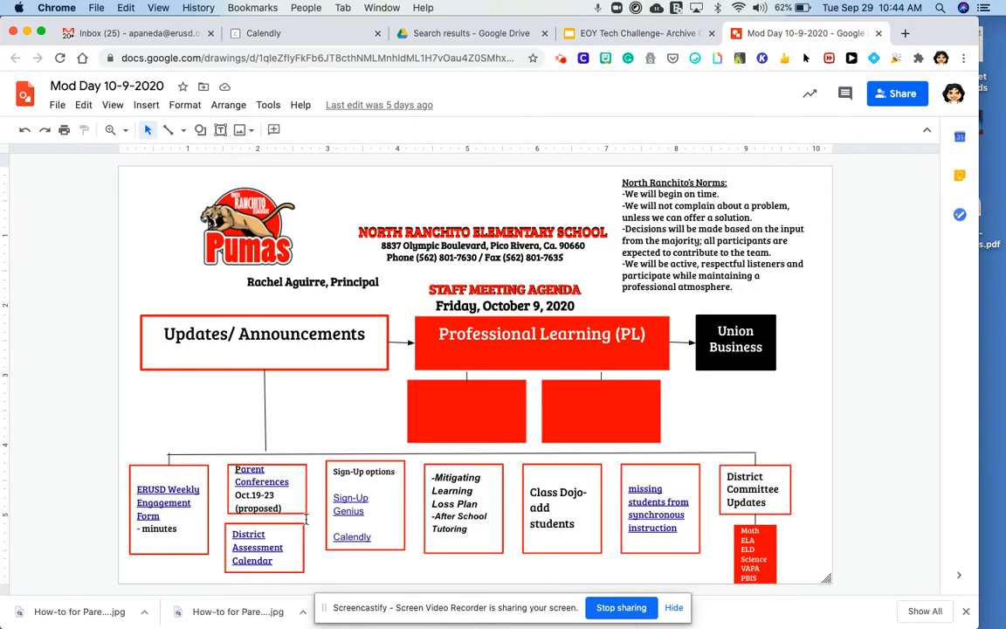
click(273, 33)
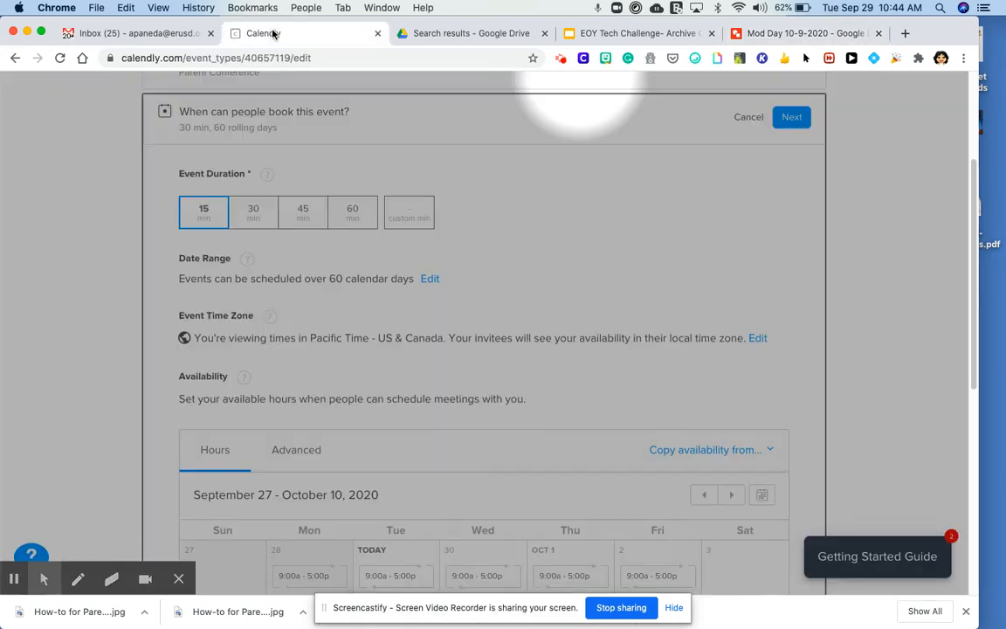
Step: Limit the event's scheduling to a date range from Oct 19 to Oct 23, 2020
click(428, 280)
click(472, 186)
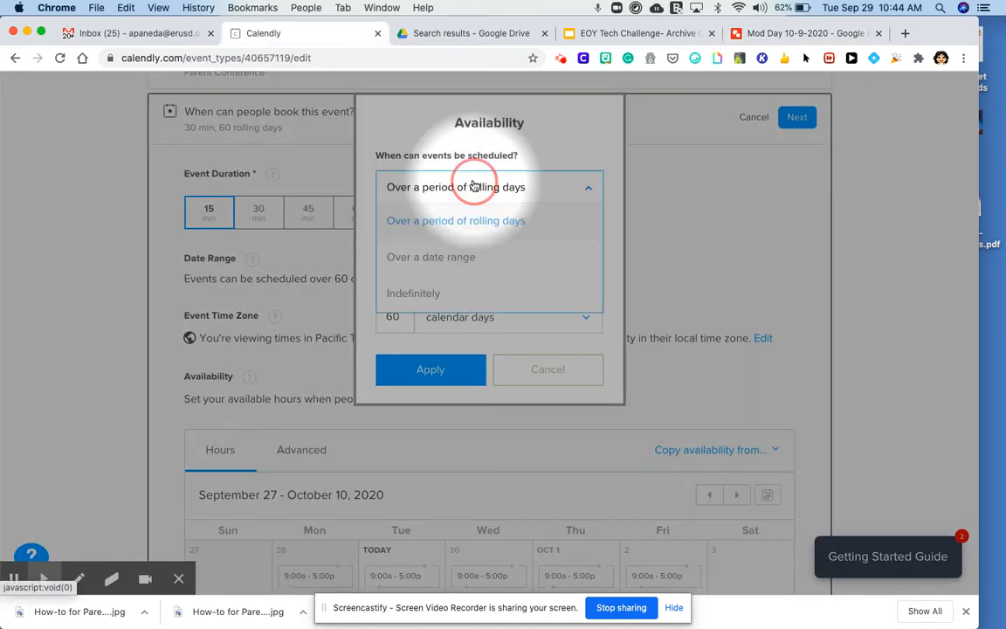
click(450, 257)
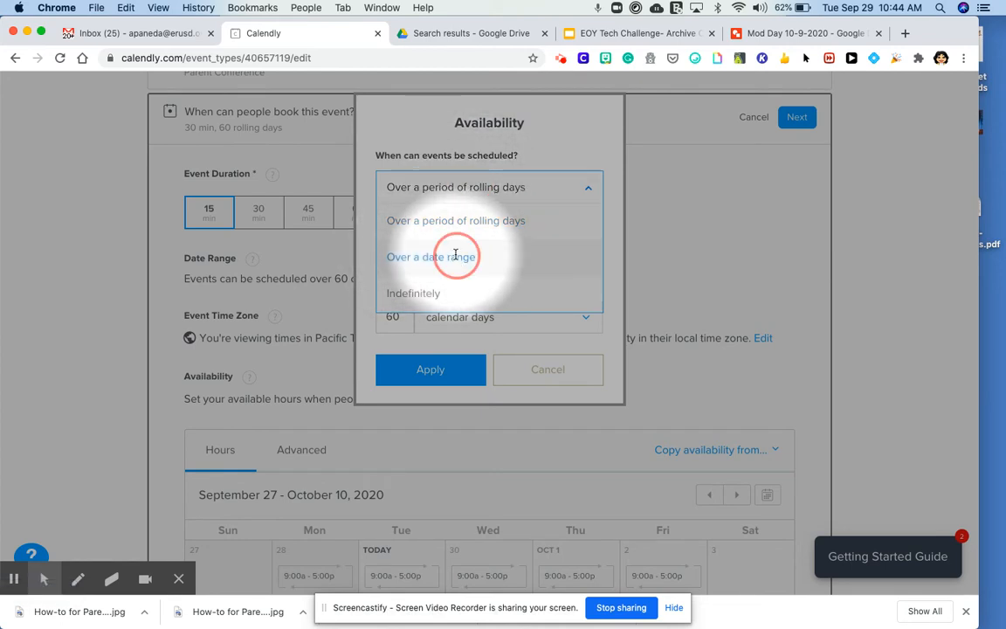
click(580, 340)
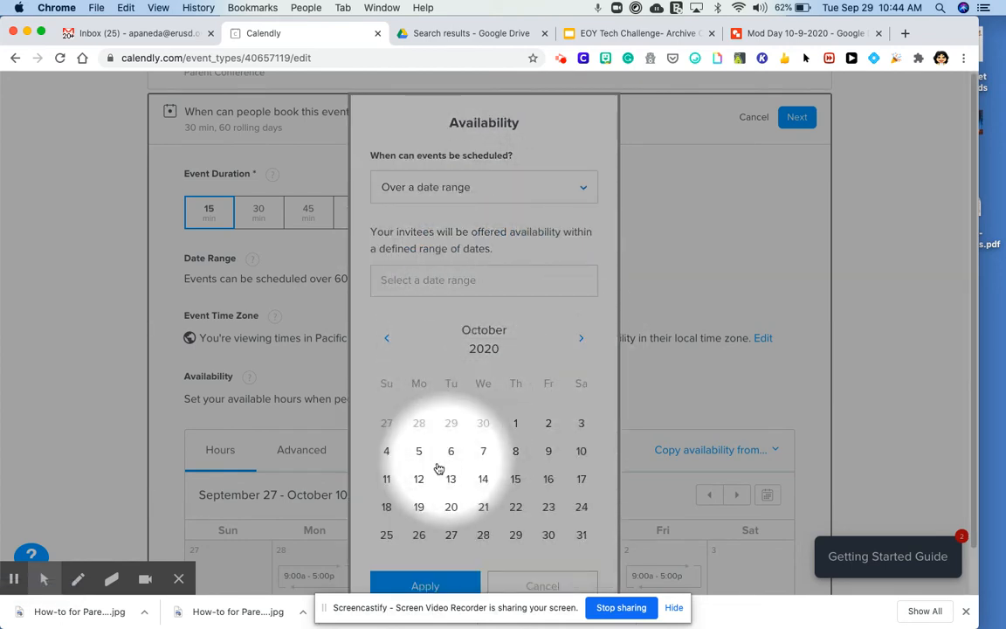
click(418, 506)
click(451, 507)
click(483, 507)
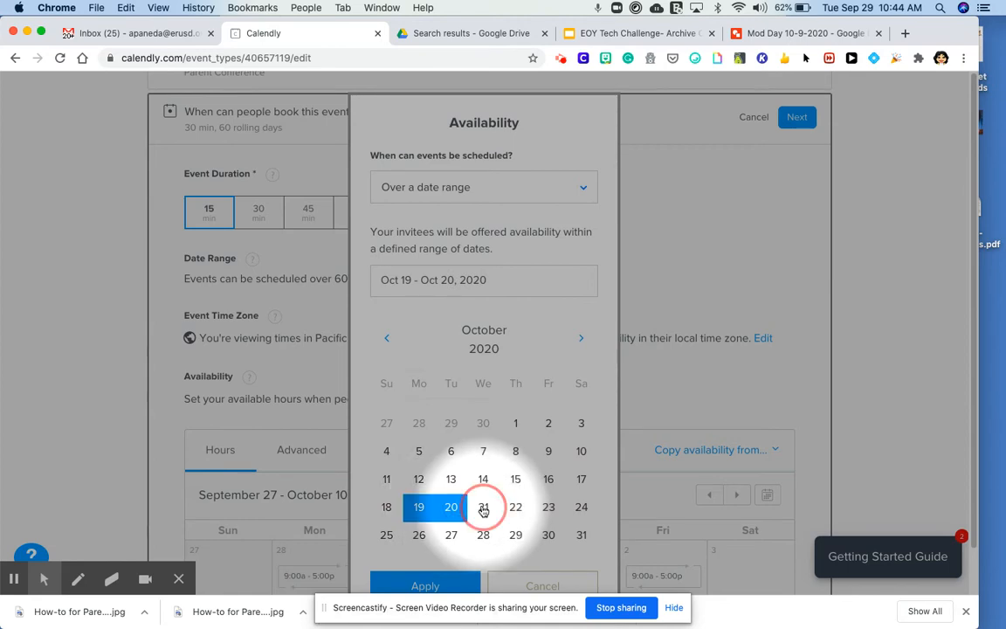
click(516, 507)
click(418, 507)
click(547, 507)
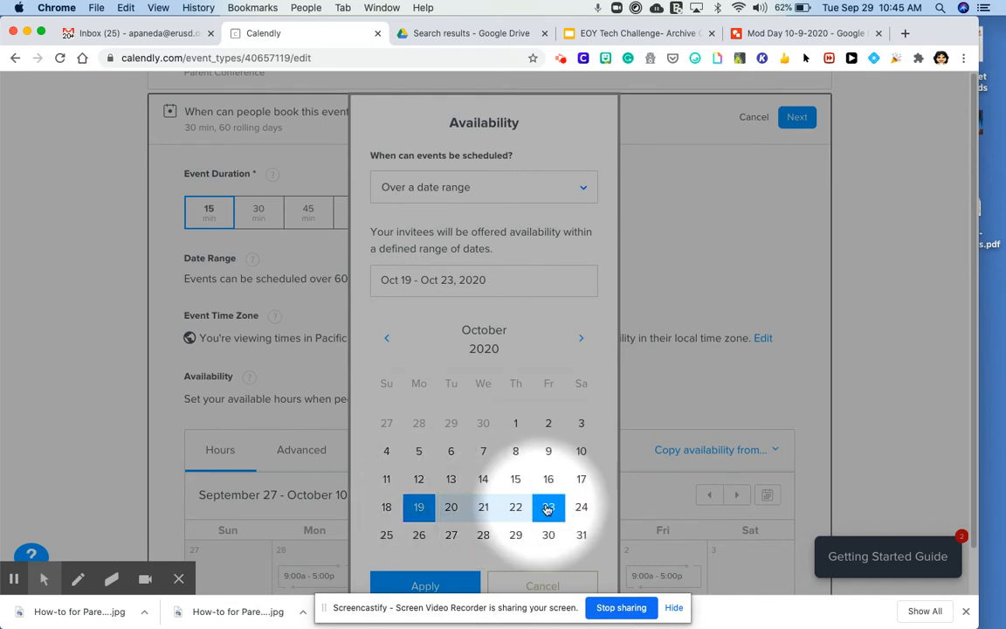
click(438, 580)
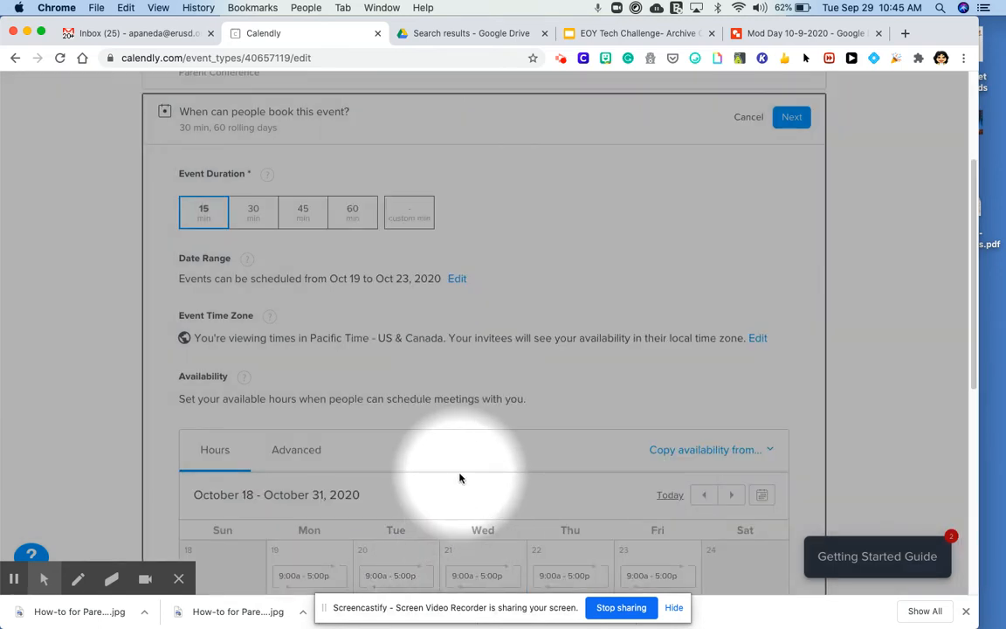
Step: Change the available hours for Monday, October 19 to 08:00 am through 09:00 am
scroll(461, 474, down, 3)
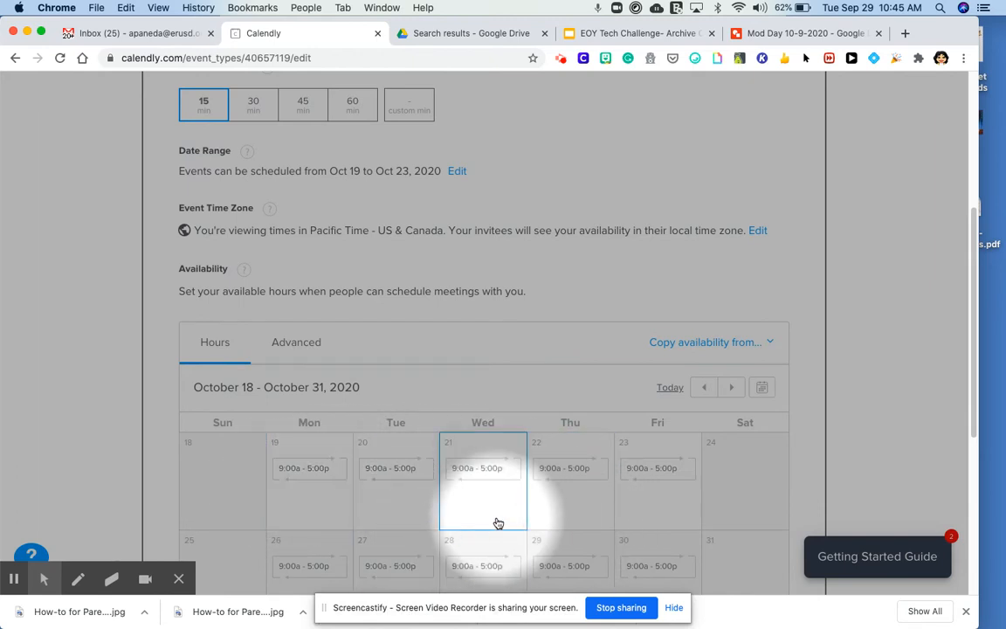
scroll(496, 522, down, 1)
scroll(427, 485, down, 1)
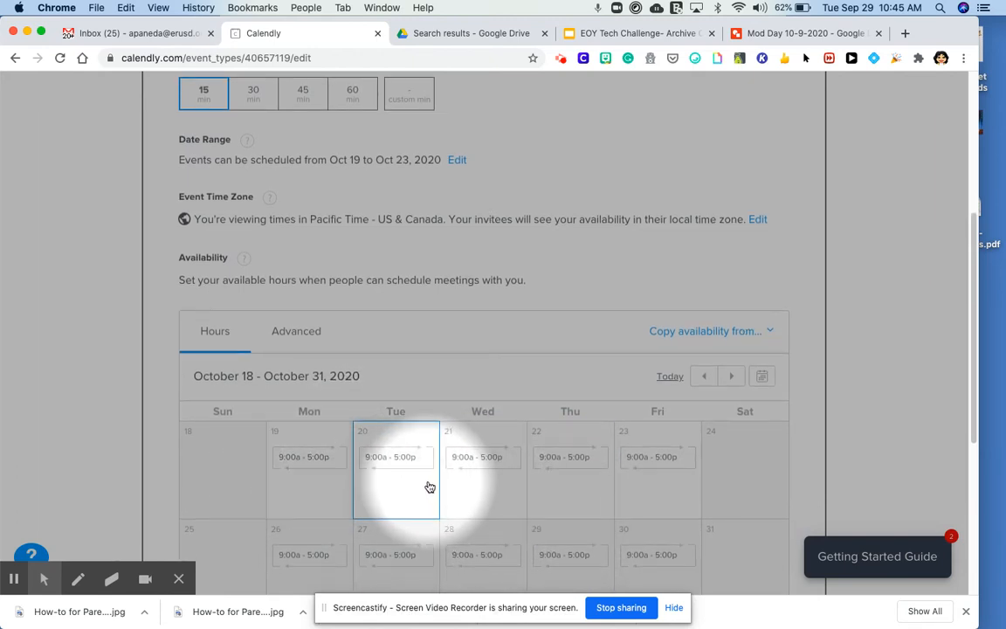
scroll(441, 476, down, 1)
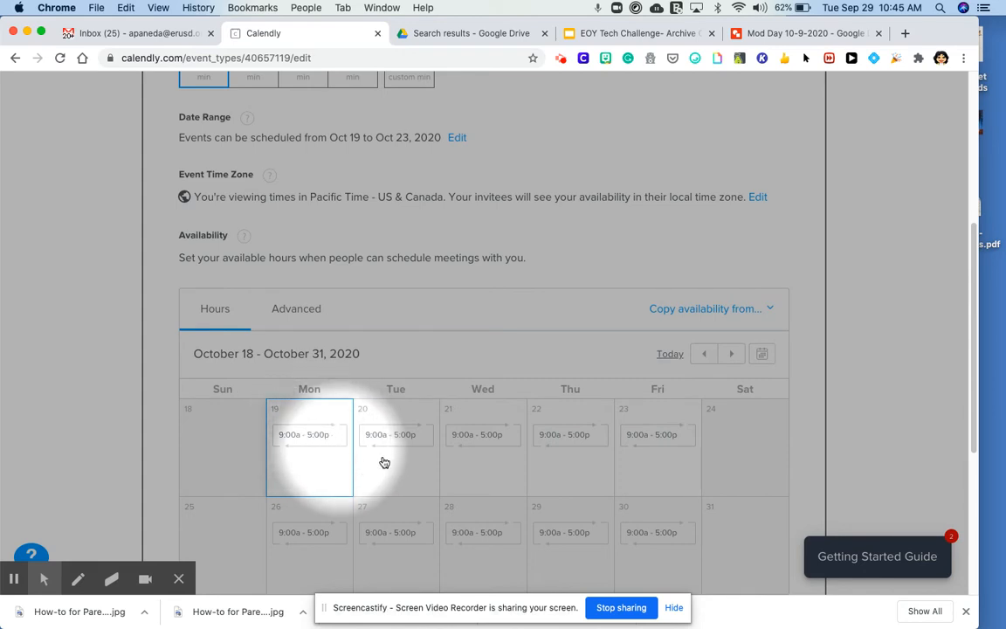
click(301, 440)
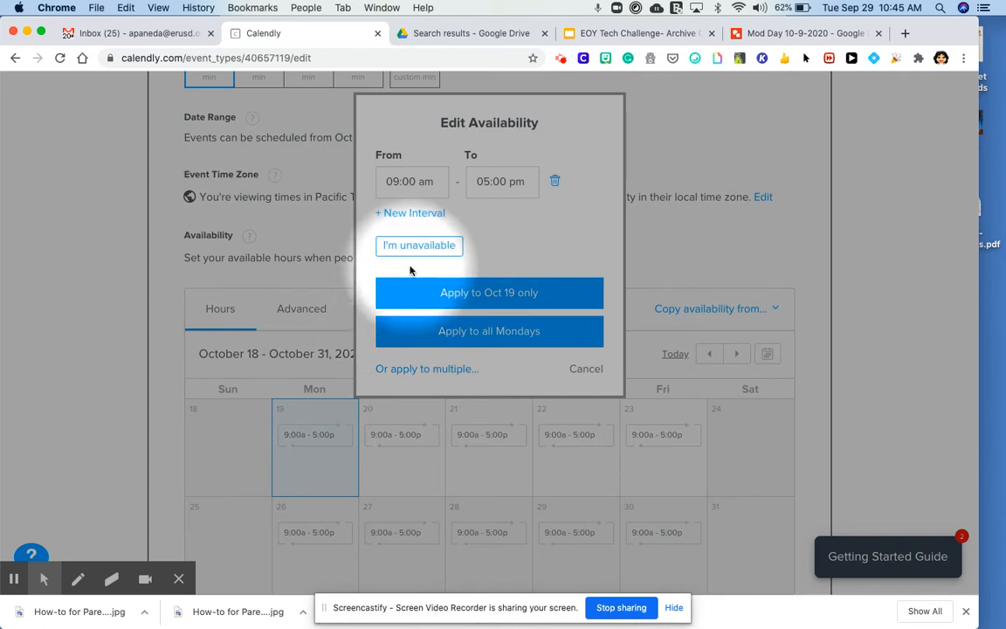
click(398, 181)
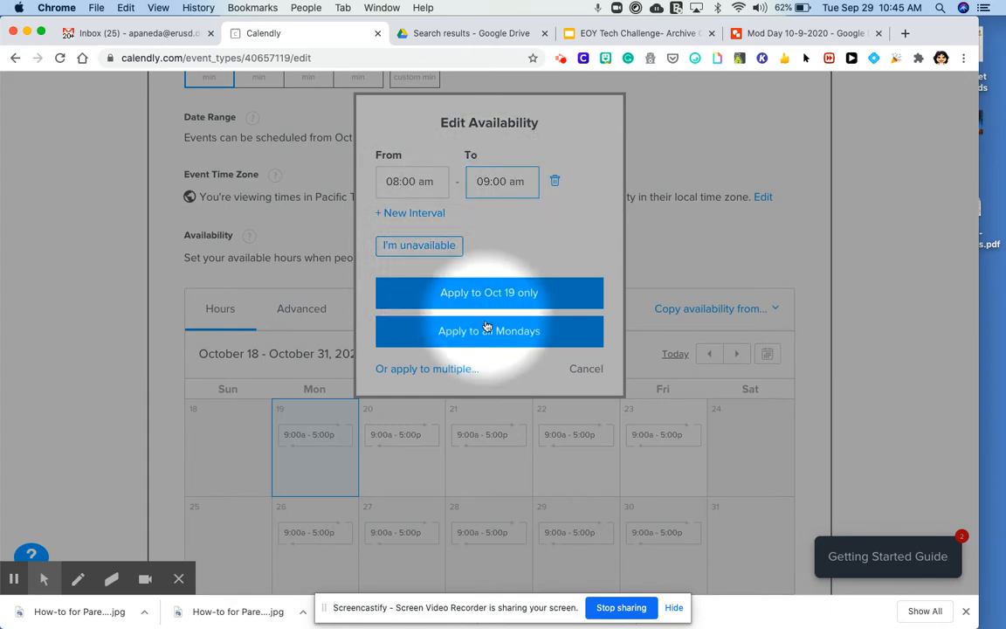
Step: Apply the edited hours to the specific dates October 20, 21, 22 and 23 as well
click(447, 372)
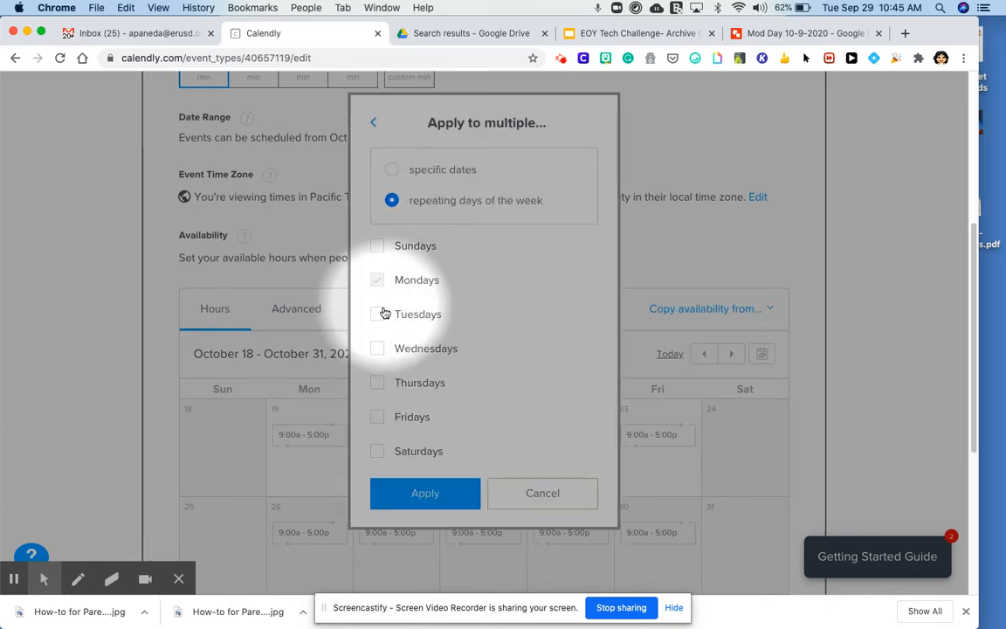
click(390, 169)
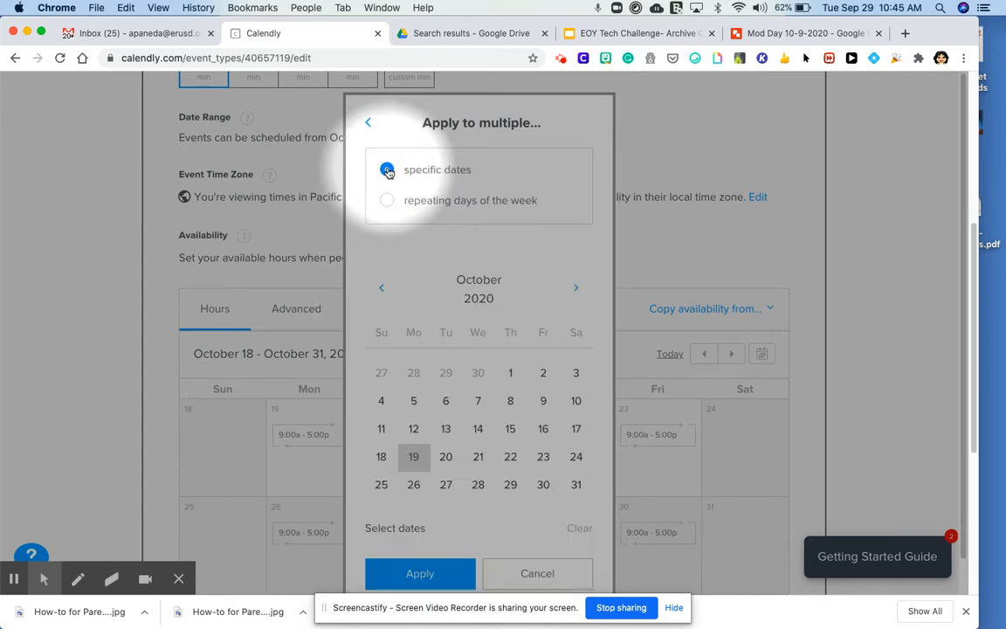
click(447, 457)
click(479, 457)
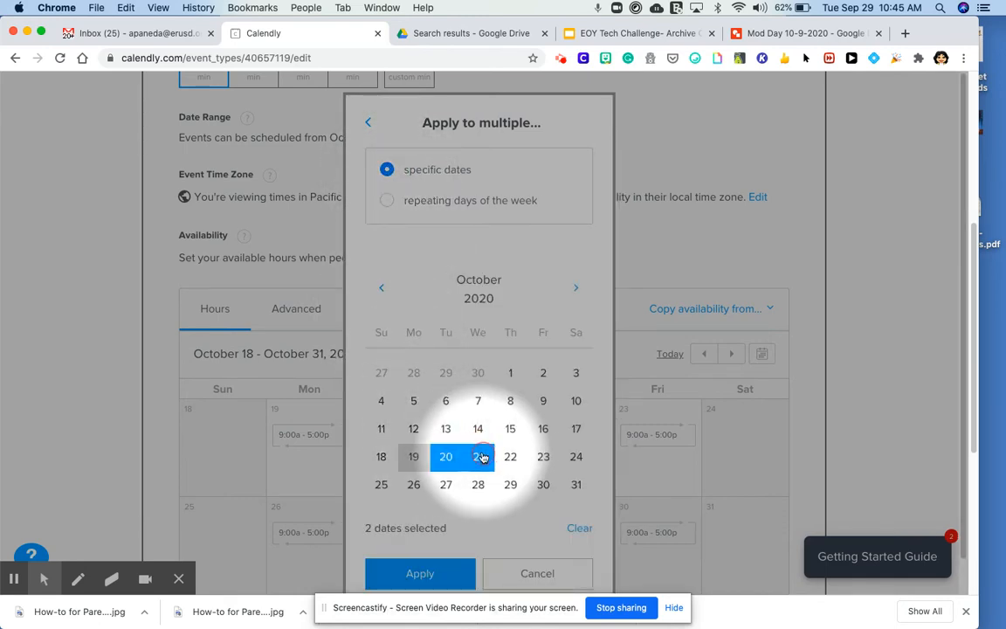
click(511, 457)
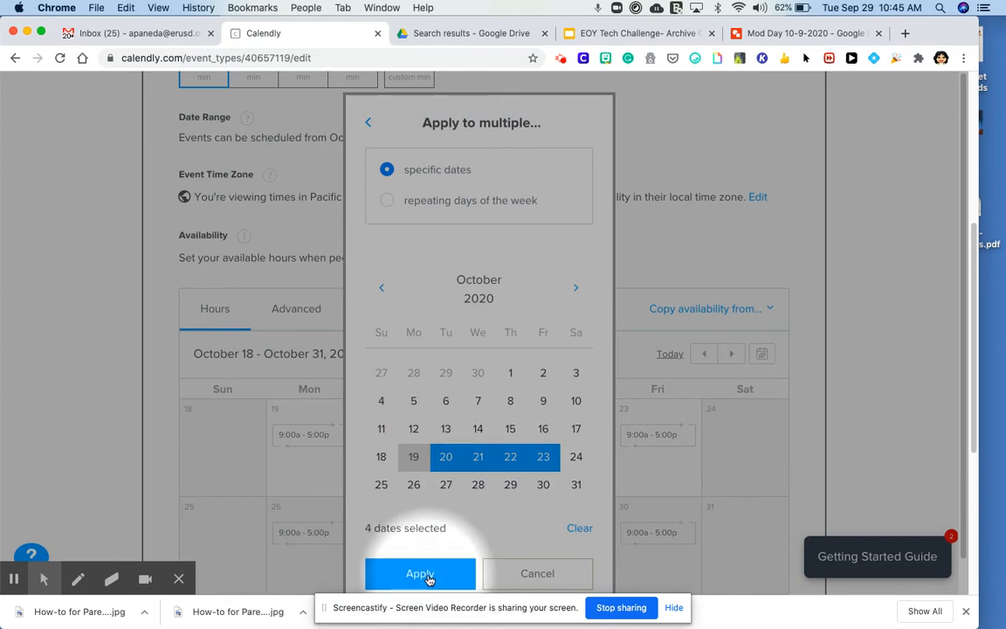
click(428, 576)
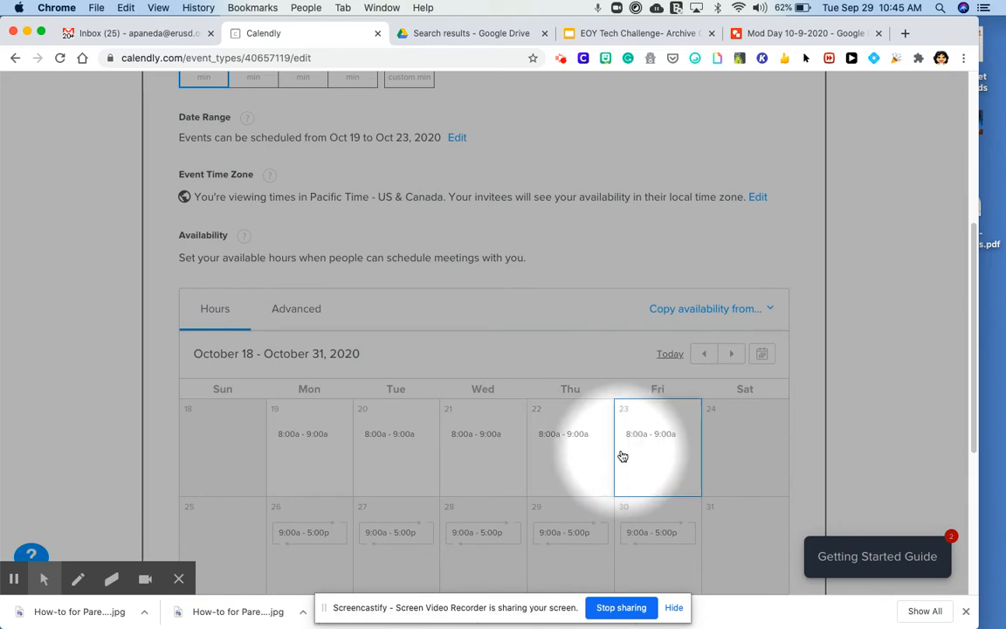
Step: Add a second availability interval from 10:30 am to 12:00 pm on Monday, October 19
click(288, 452)
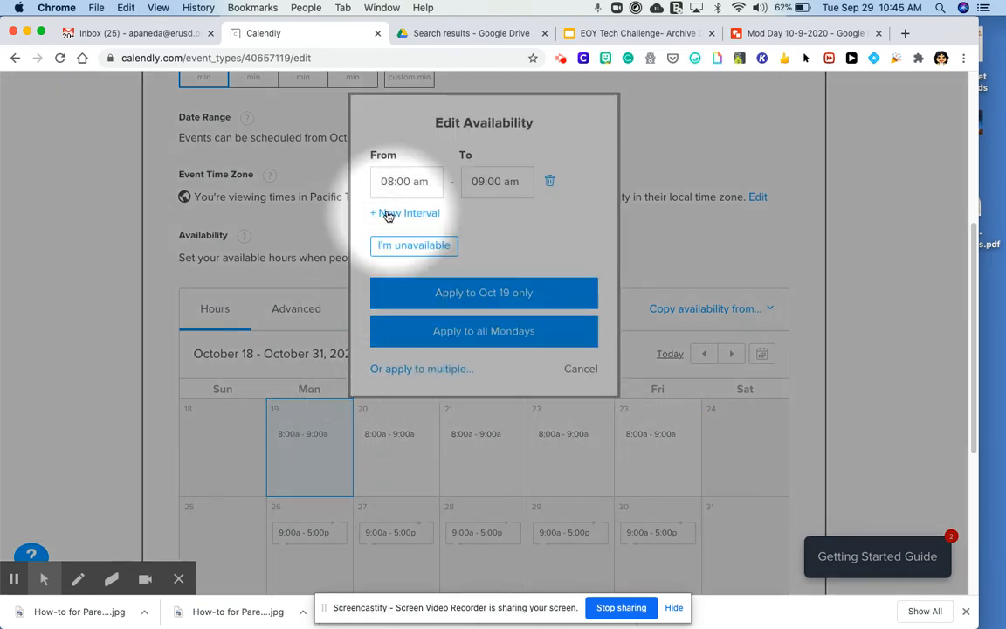
click(396, 212)
click(397, 226)
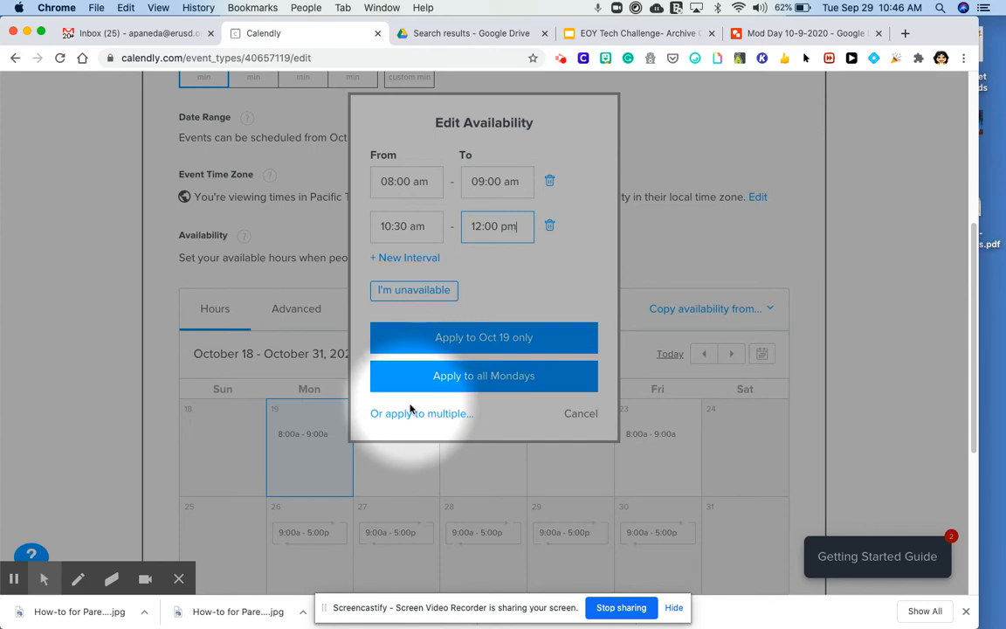
Step: Apply Monday's two availability intervals to the specific dates October 20, 21, 22 and 23 as well
click(434, 415)
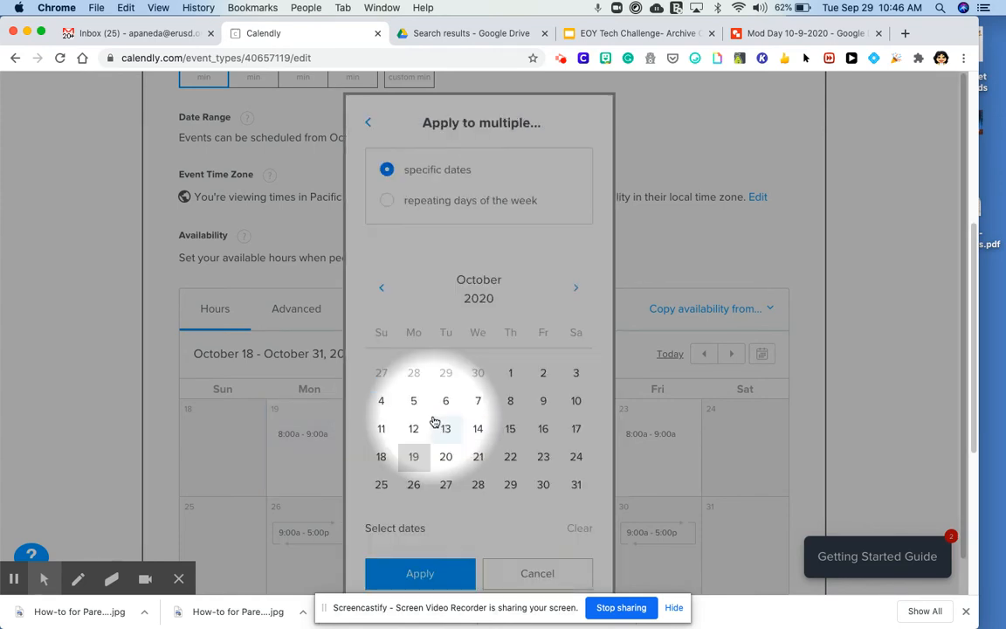
click(448, 459)
click(478, 458)
click(511, 458)
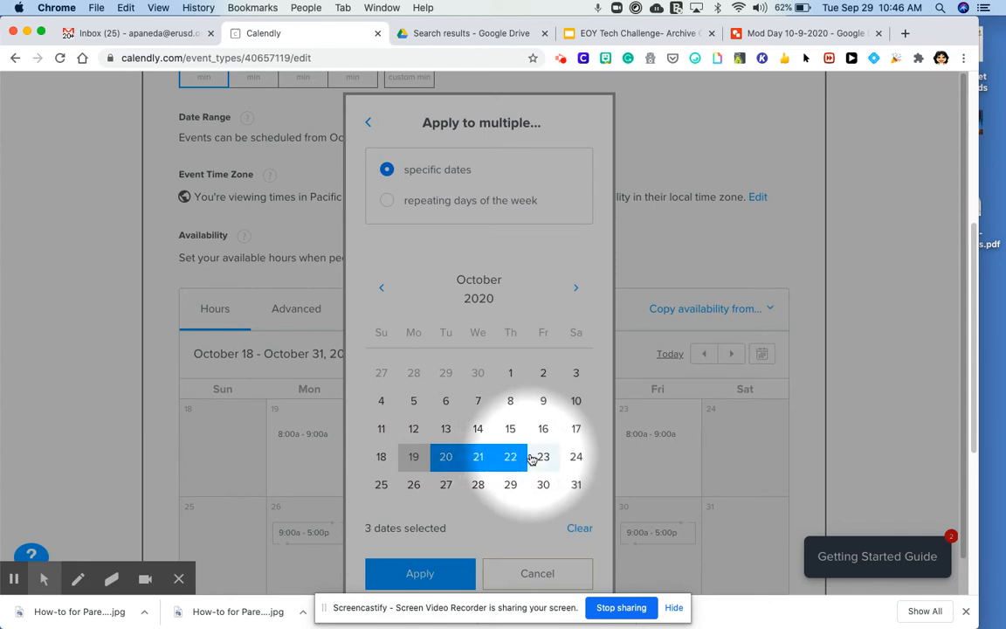
click(543, 457)
click(421, 574)
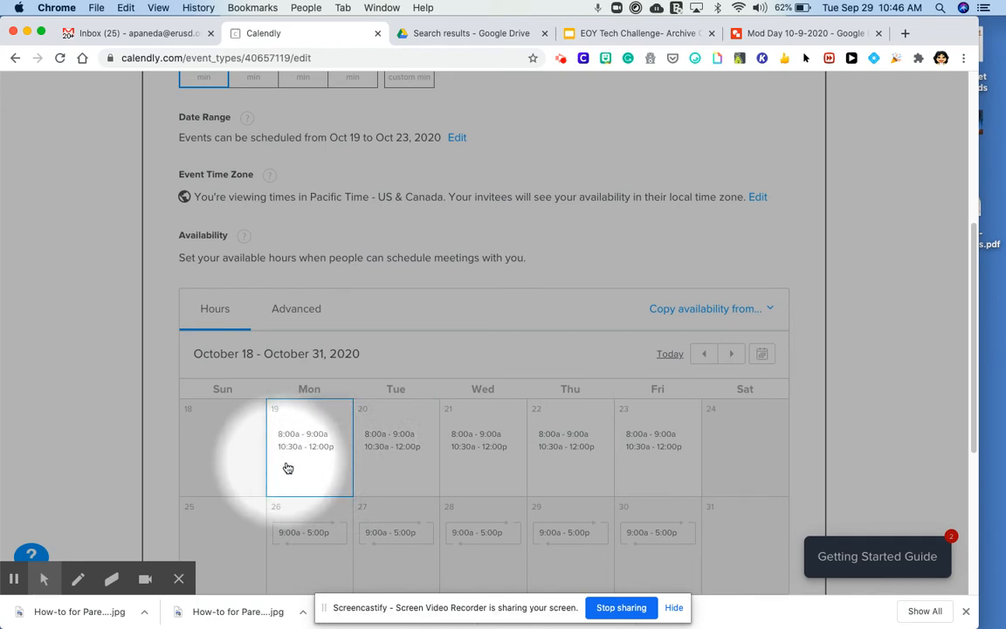
Step: Add a third availability interval from 3:00 pm to 6:30 pm on Tuesday, October 20 only
click(385, 471)
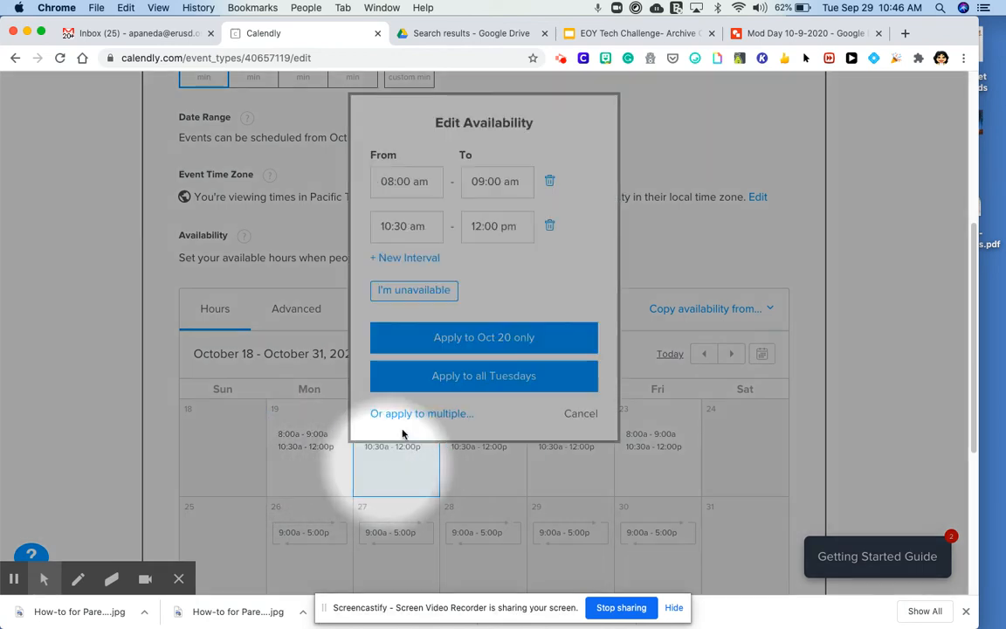
click(402, 259)
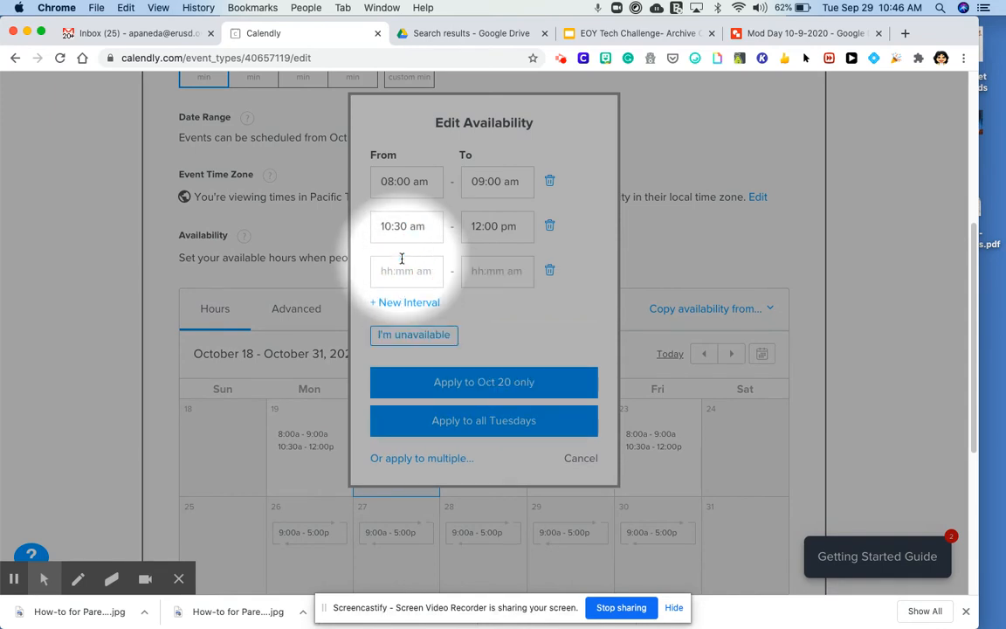
click(403, 276)
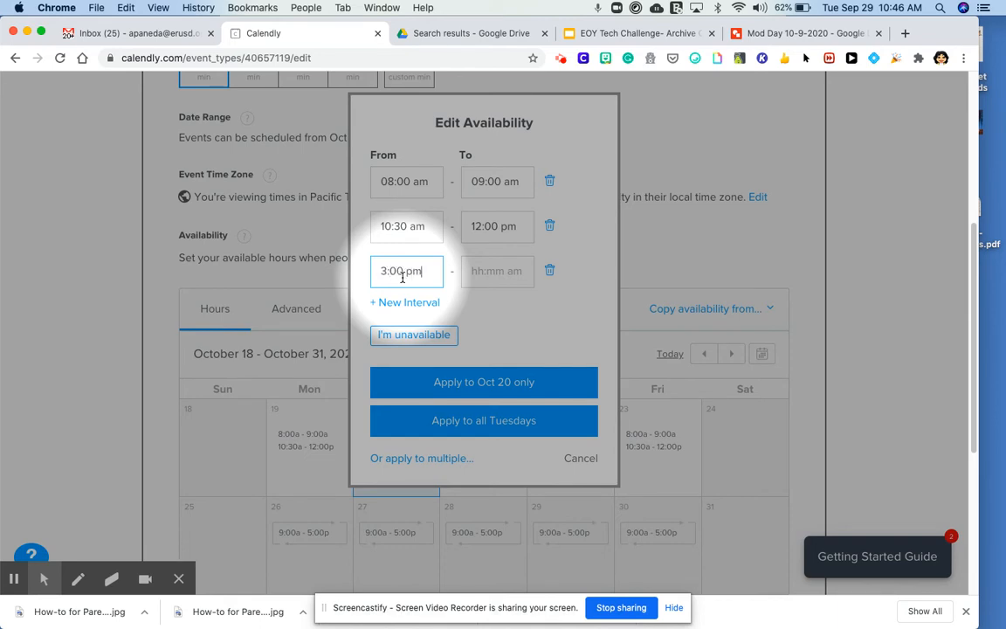
click(495, 272)
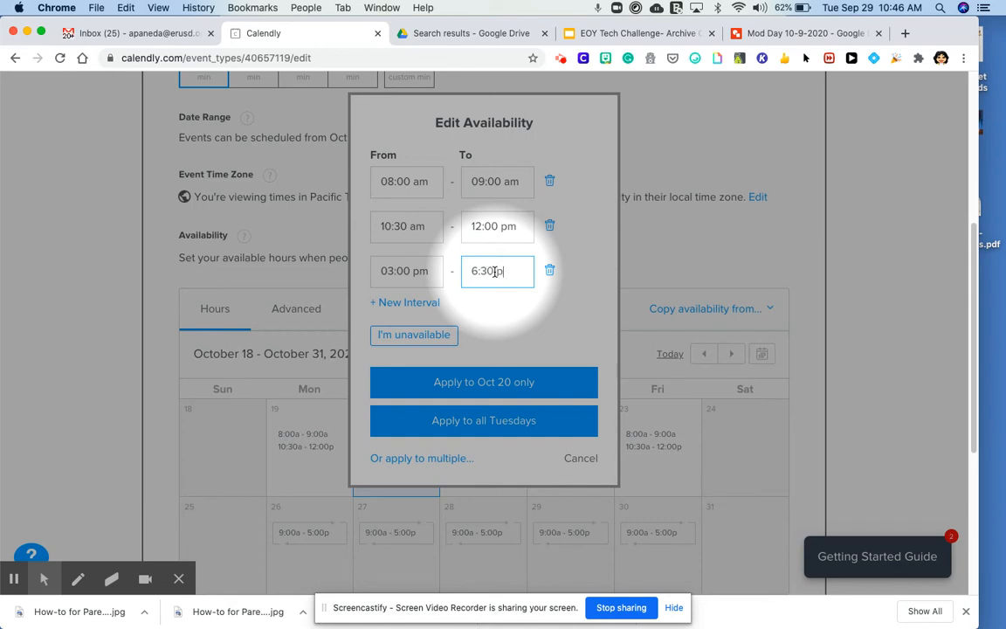
click(479, 384)
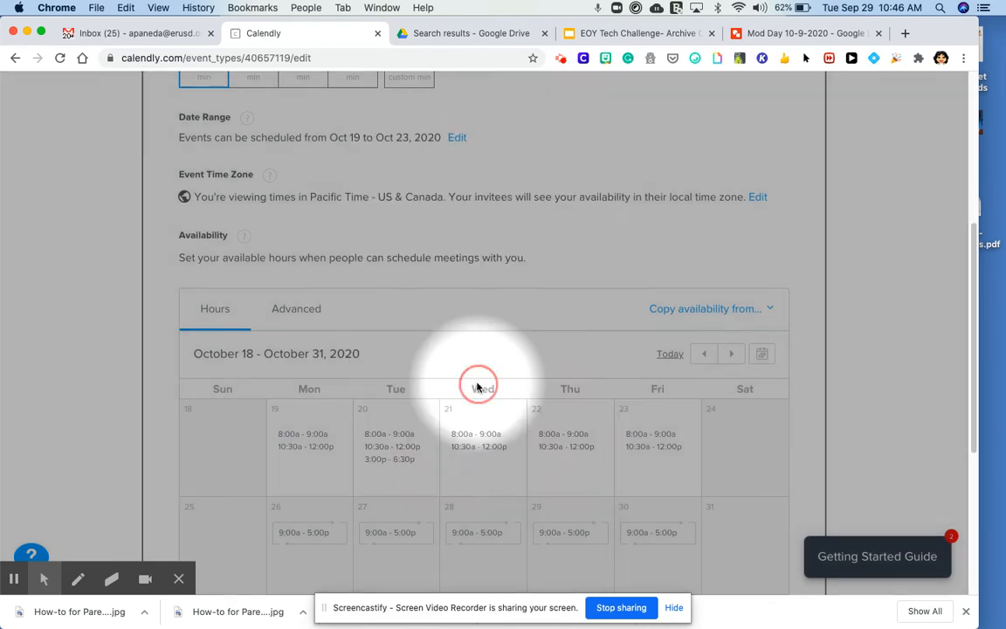
Step: Add a third availability interval from 1:00 pm to 3:00 pm on Monday, October 19
click(295, 470)
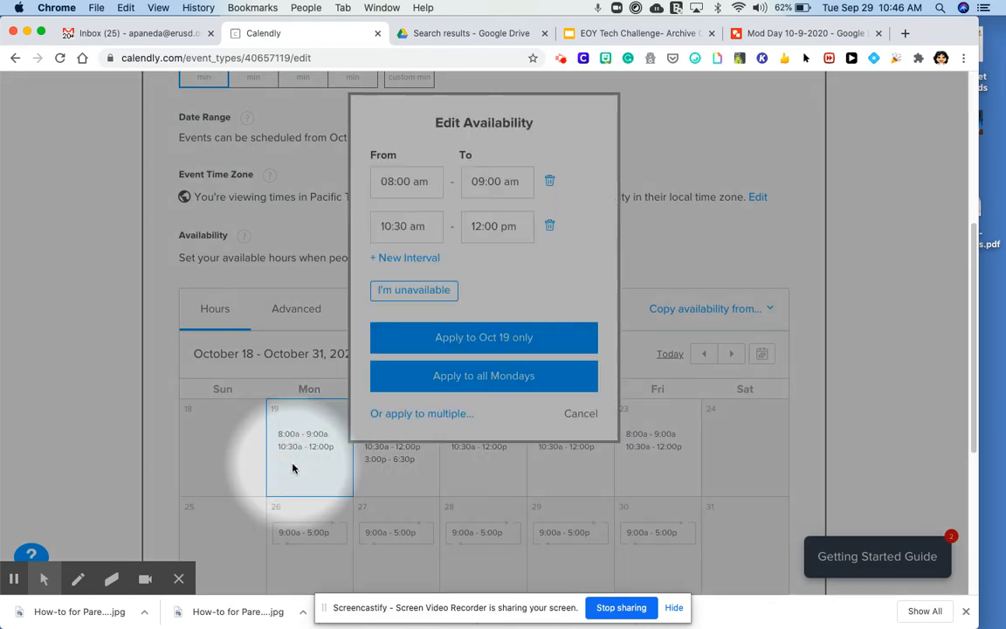
click(401, 260)
click(403, 279)
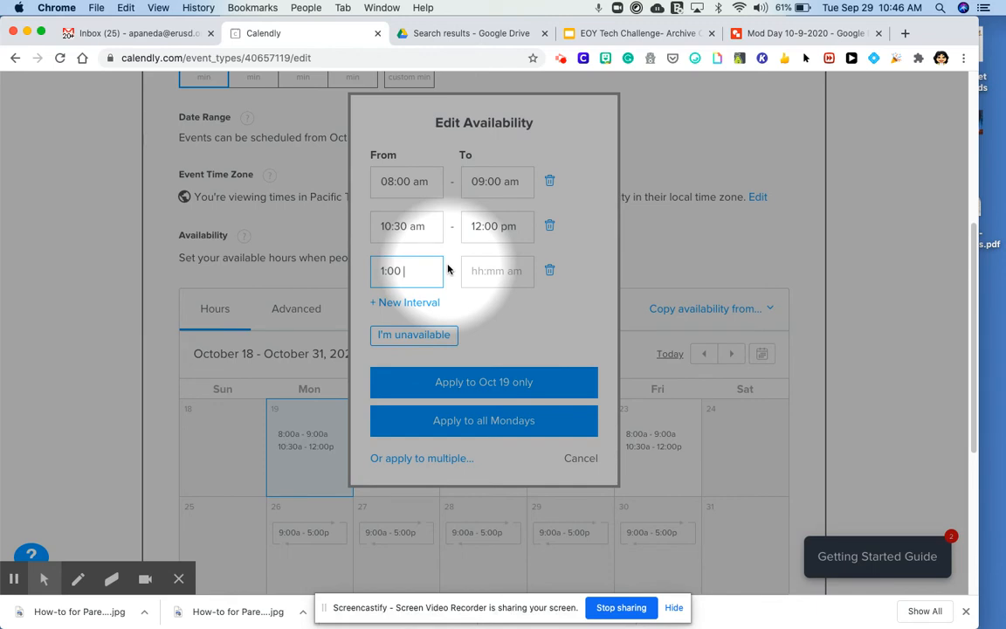
click(503, 270)
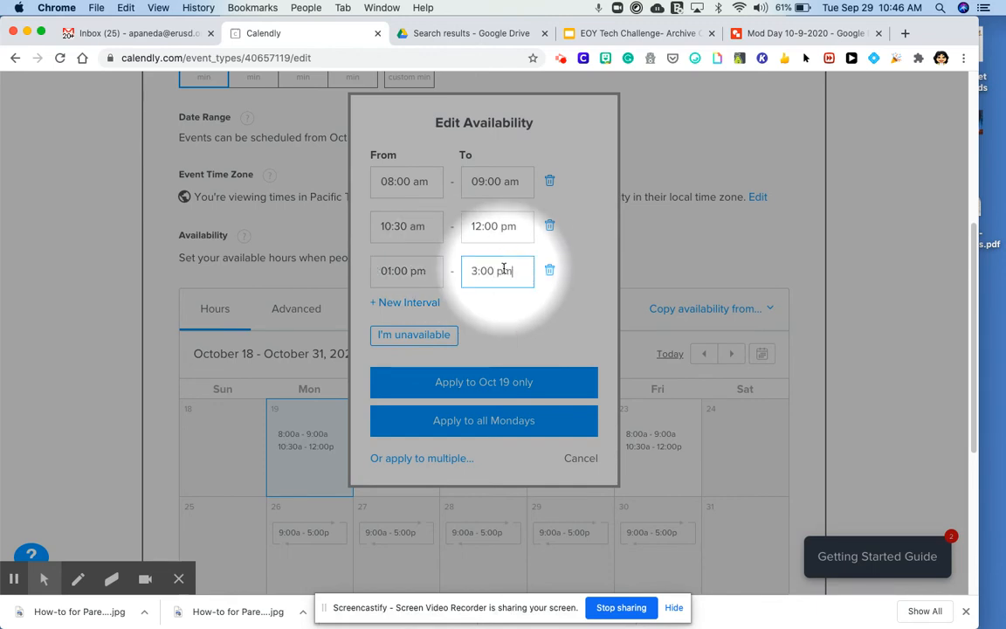
text(3:00 pm)
Step: Apply Monday's three availability intervals to the specific dates October 20, 21 and 22 as well
click(428, 458)
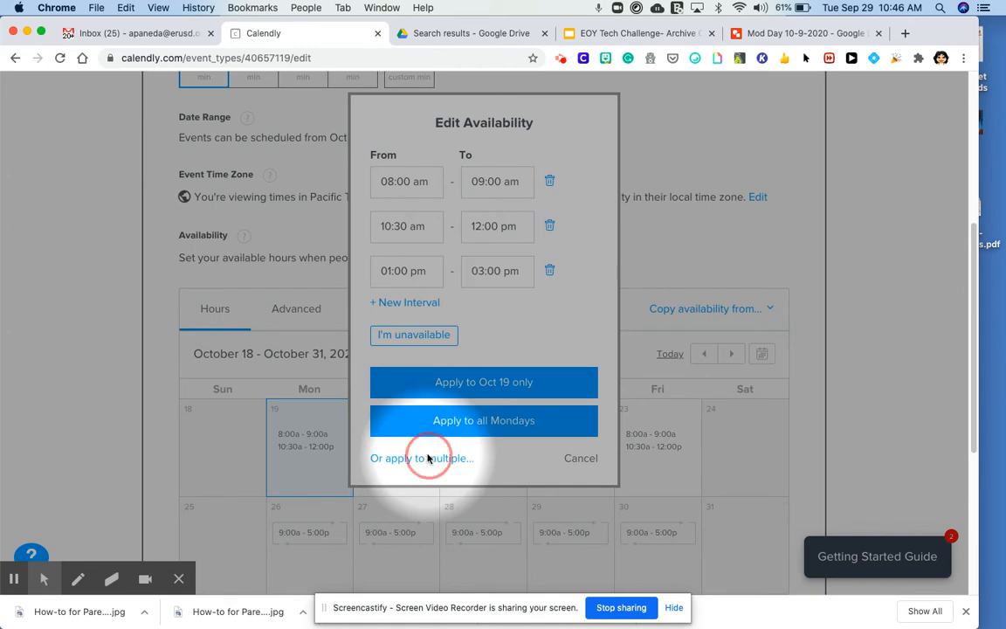
click(446, 457)
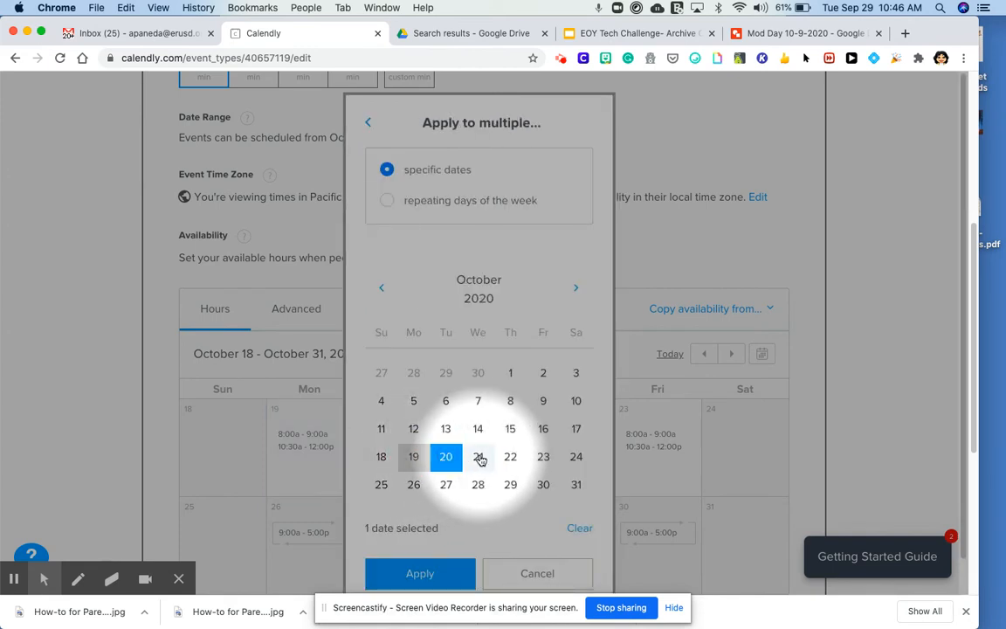
click(479, 458)
click(510, 457)
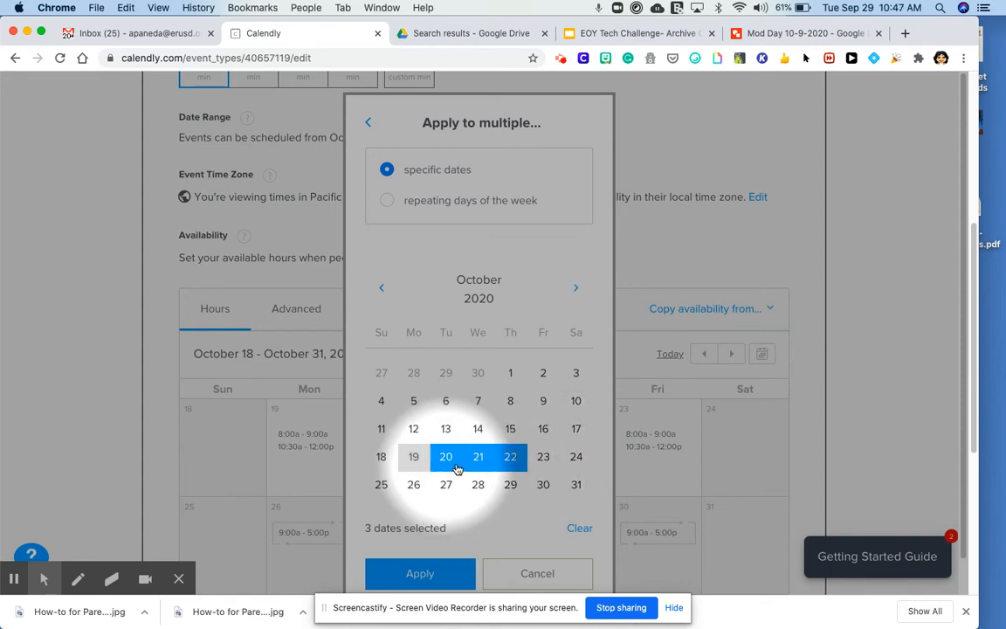
click(420, 573)
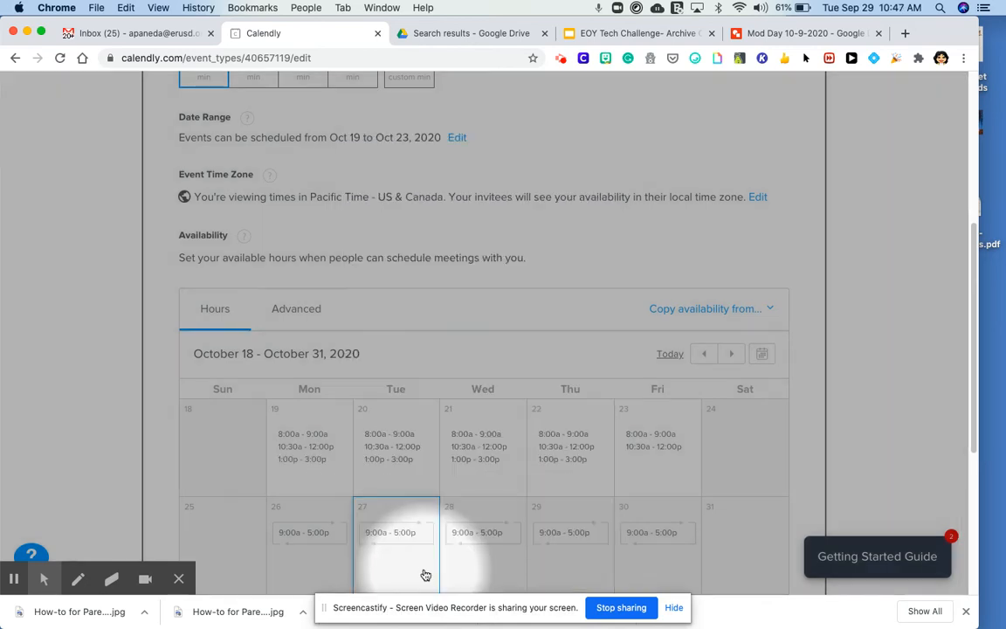
Step: Check the hours of Friday, October 23 without editing them, and complete the event's booking settings
click(634, 463)
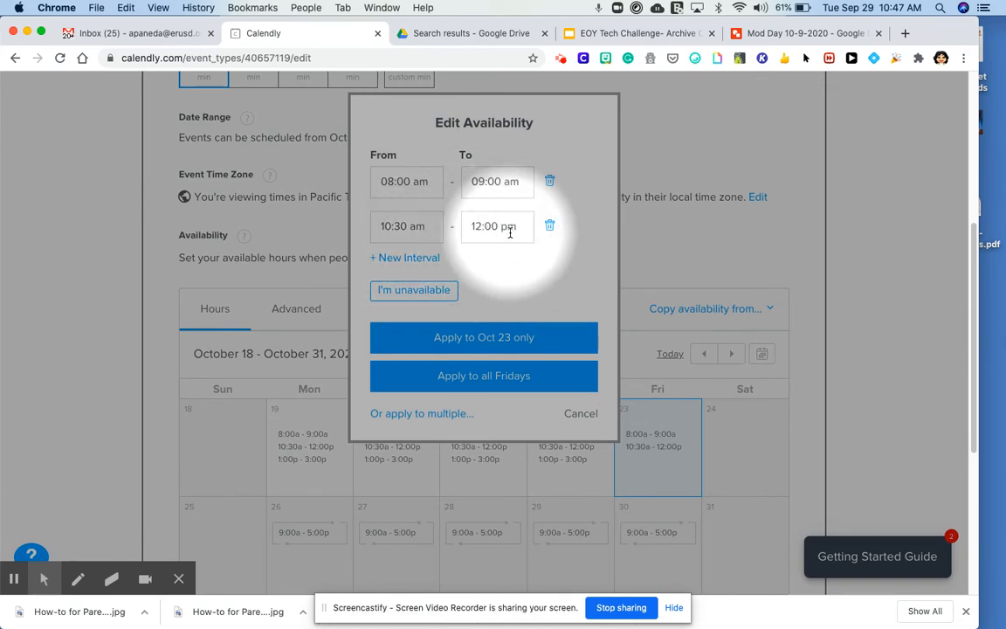
click(581, 414)
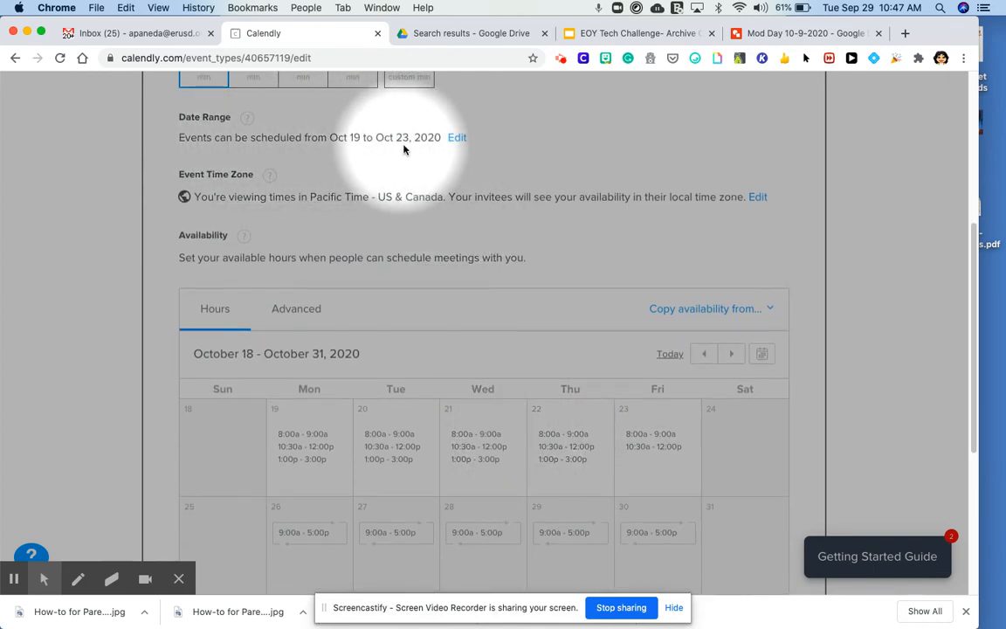
scroll(581, 470, down, 1)
scroll(581, 470, down, 5)
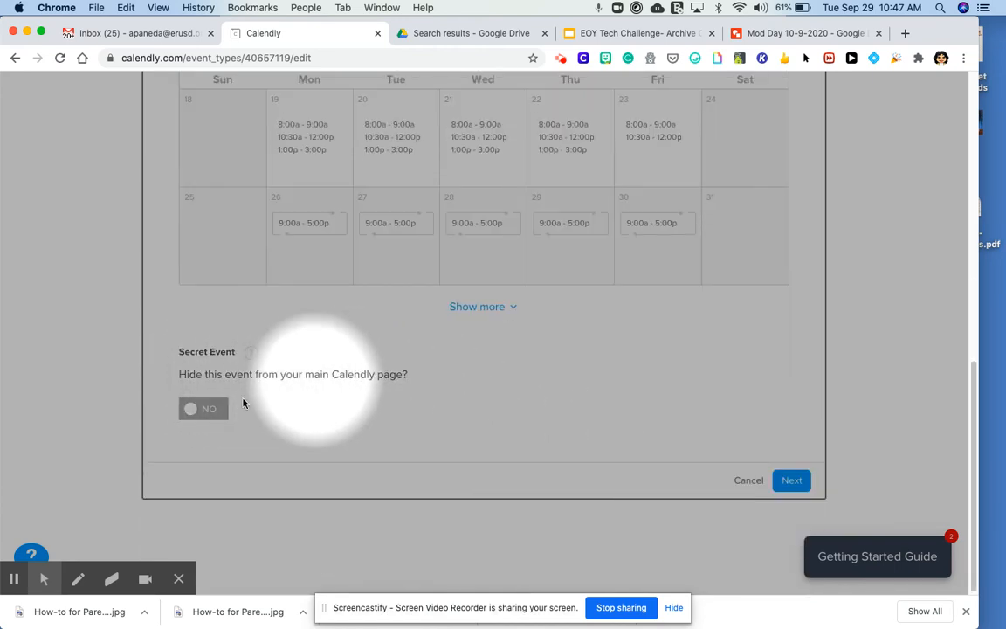
click(795, 483)
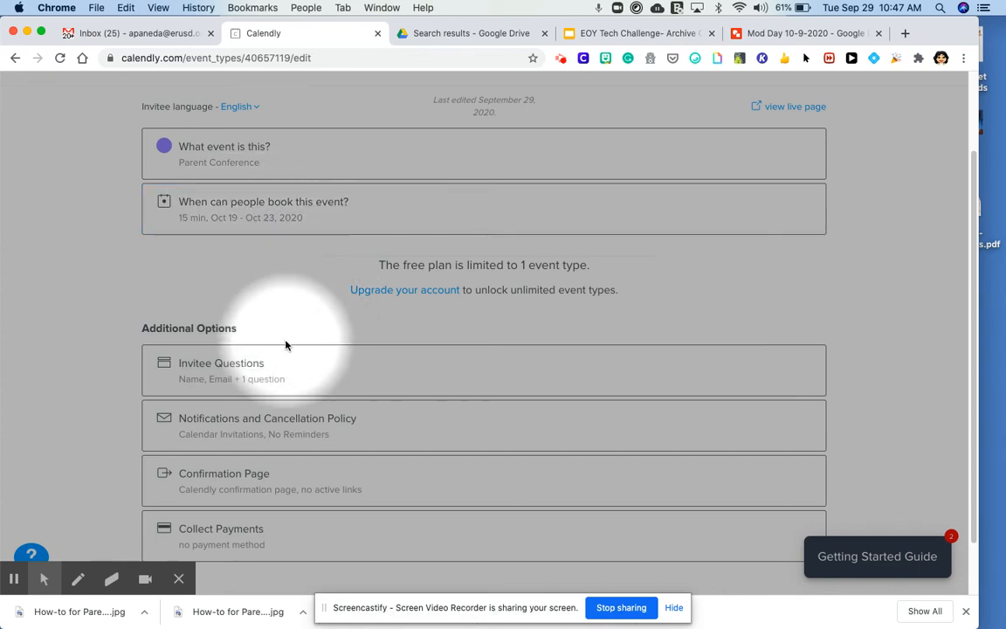
Step: Add a required one-line invitee question, "What is your child's name?"
scroll(284, 345, down, 3)
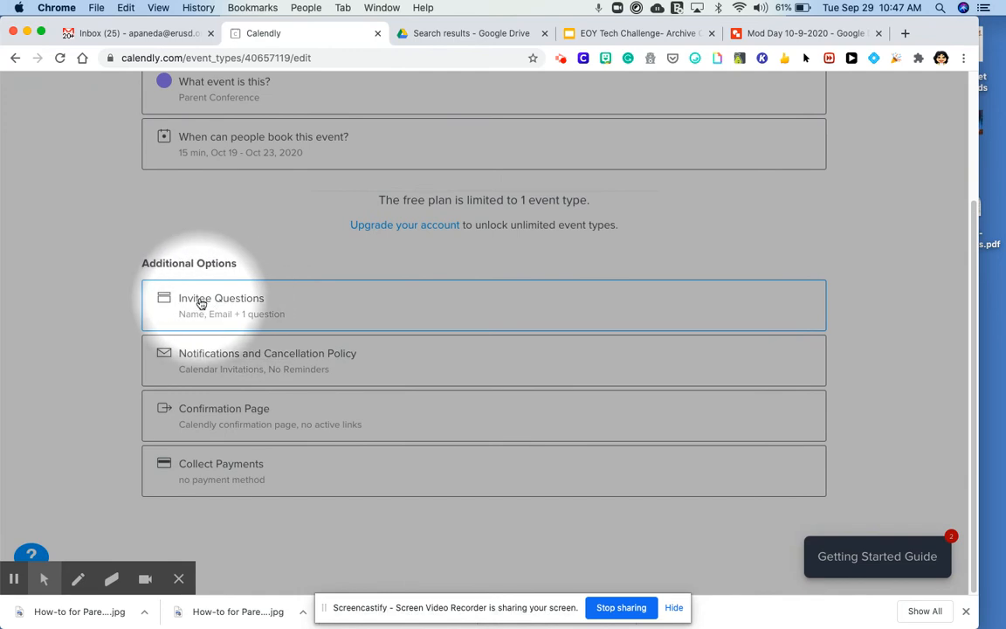
click(222, 302)
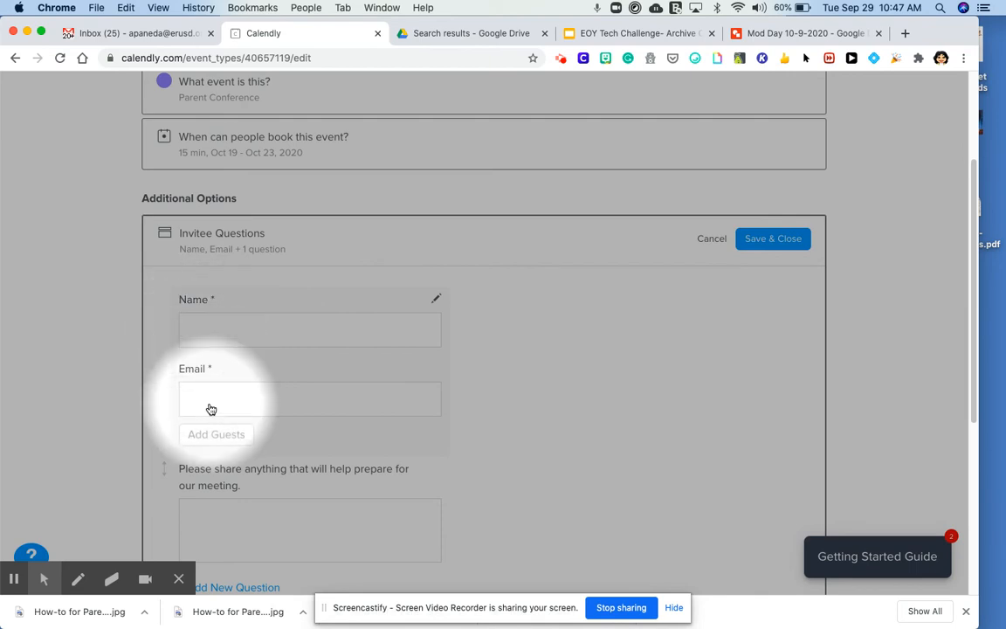
scroll(210, 409, down, 2)
scroll(214, 408, down, 5)
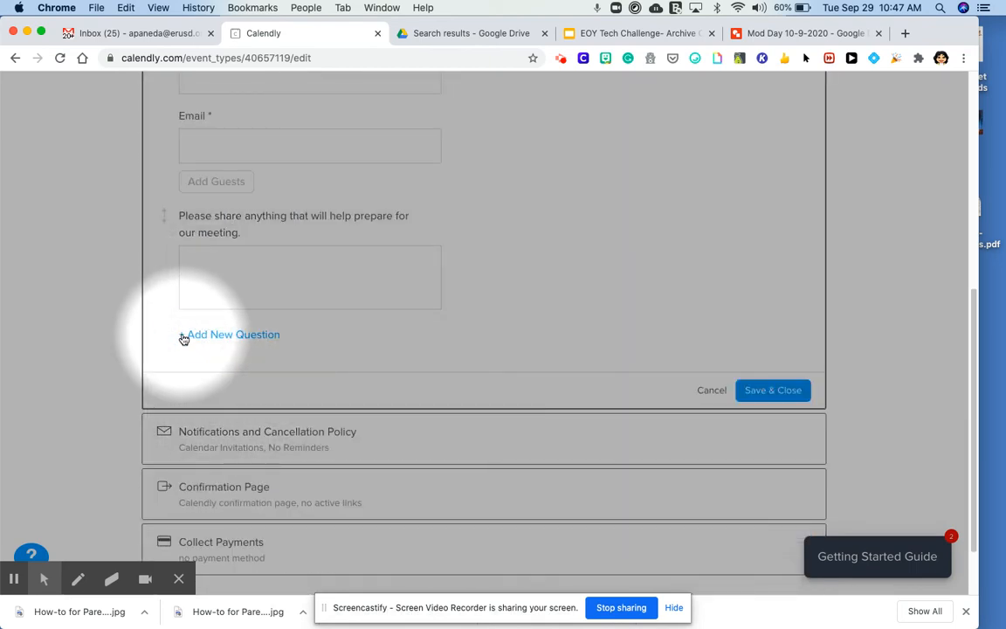
click(184, 336)
click(416, 200)
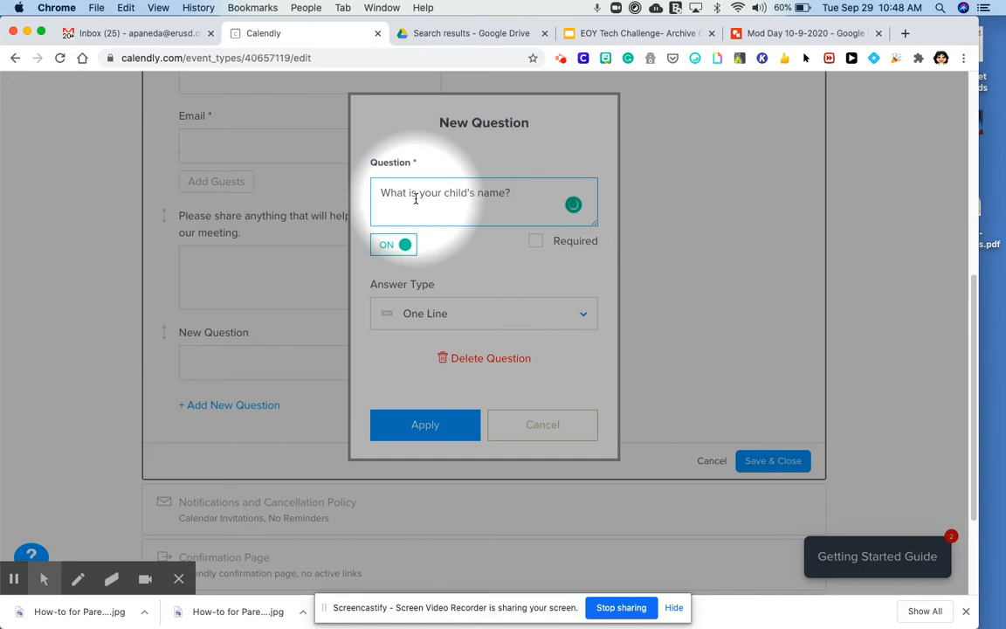
click(536, 241)
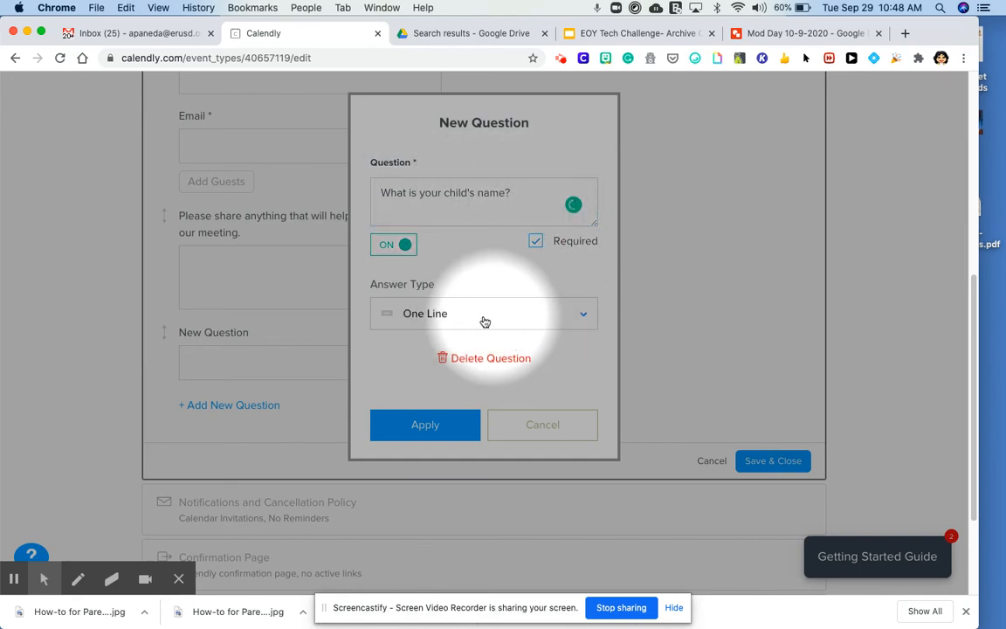
click(437, 422)
Step: Add an optional one-line question, "What is the best number to reach you?", and save the invitee questions
click(185, 405)
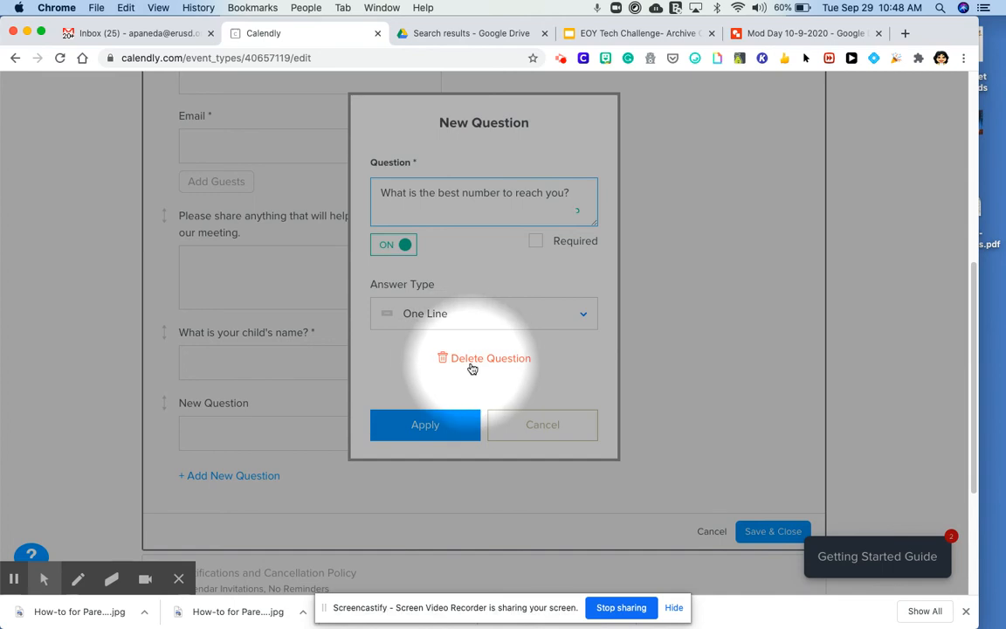
click(426, 423)
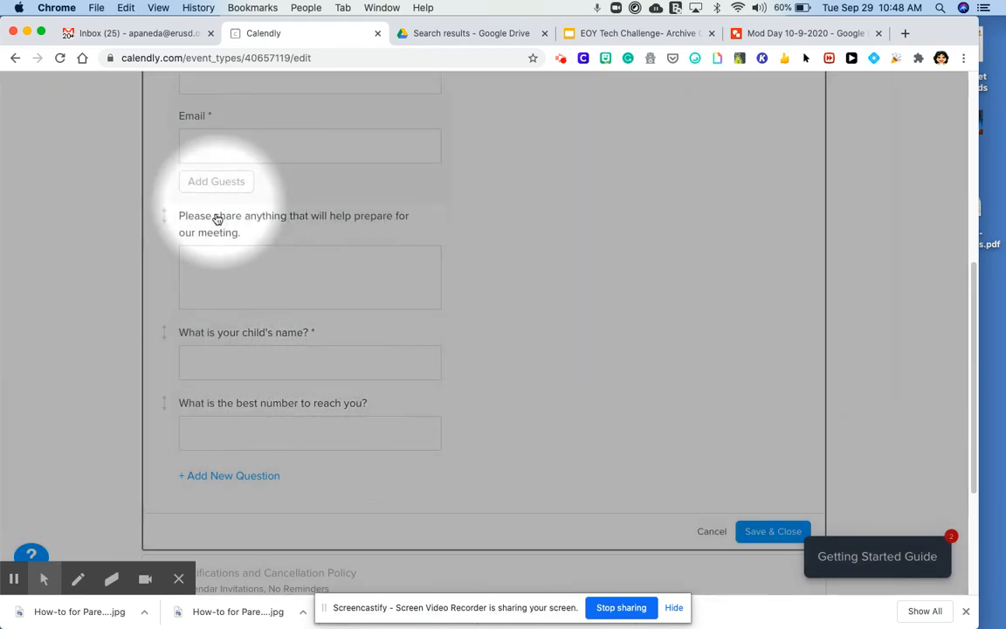
scroll(232, 146, up, 3)
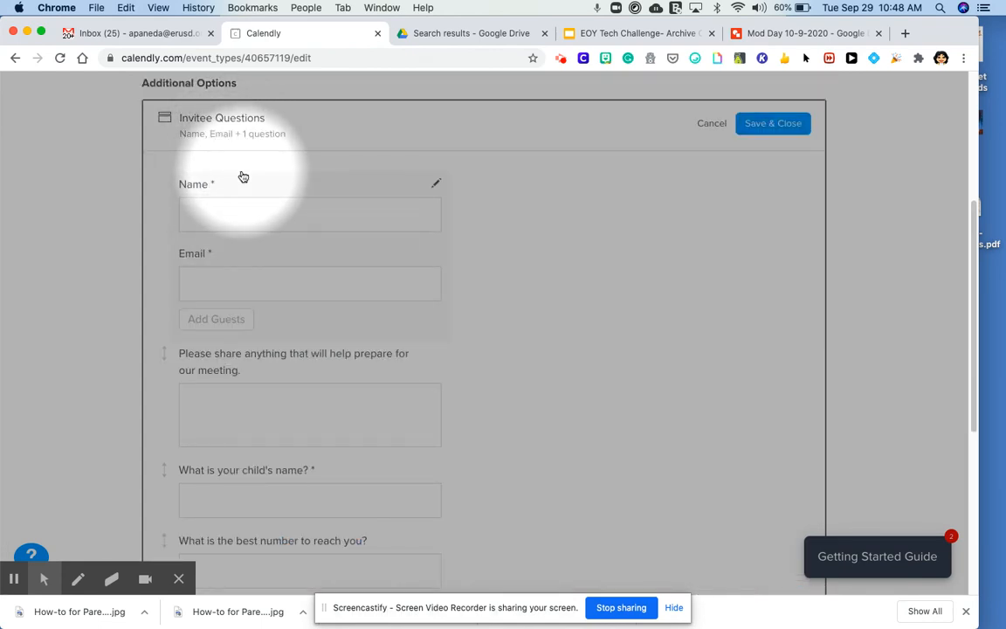
scroll(297, 332, down, 2)
scroll(302, 301, down, 3)
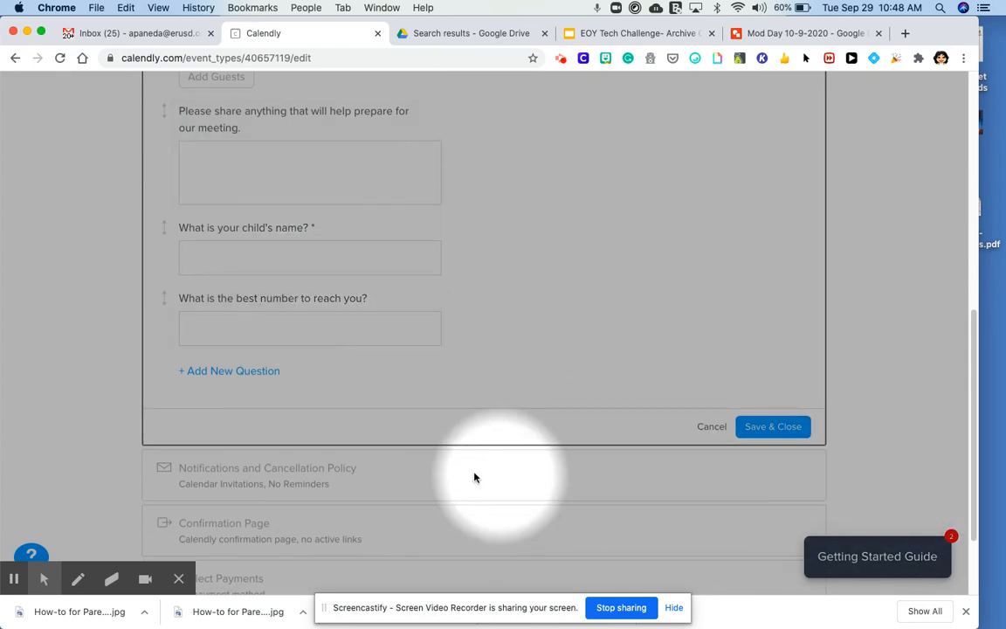
scroll(479, 472, down, 1)
click(790, 380)
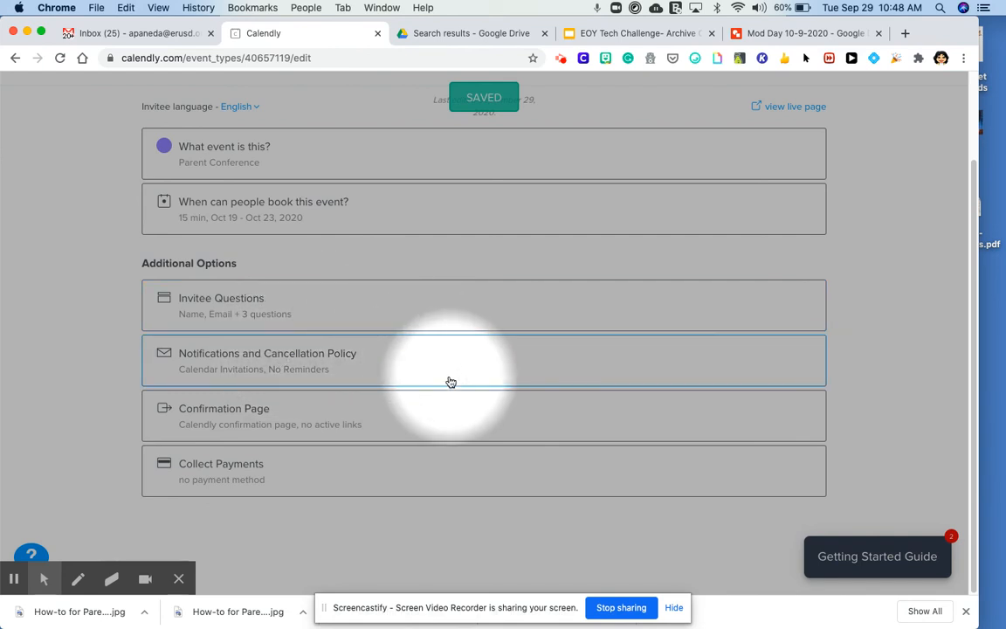
Step: Check the Parent Conference live page and try to switch the event type on from its settings page
scroll(631, 254, up, 1)
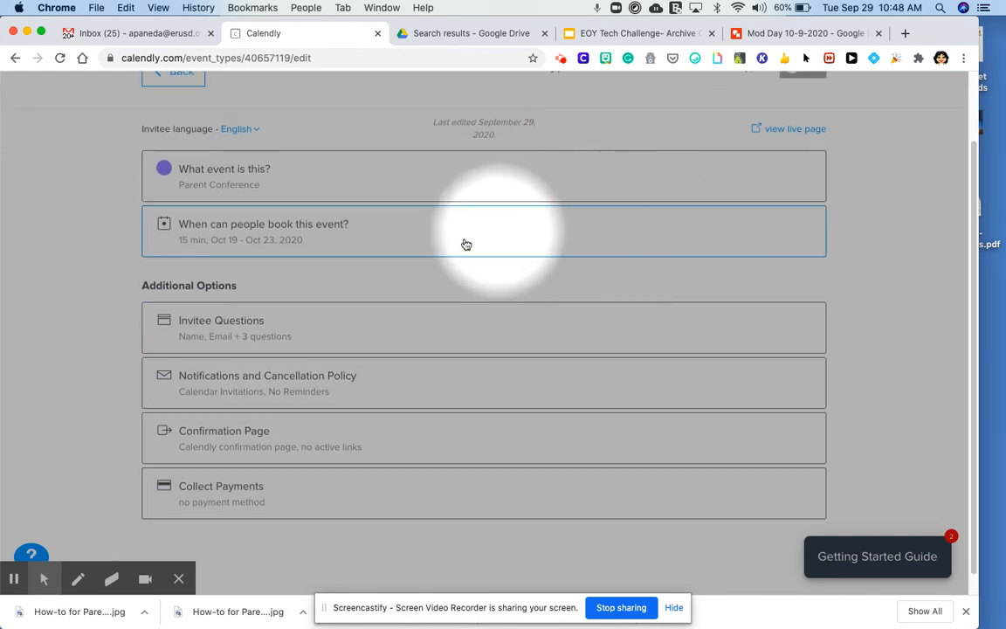
click(796, 131)
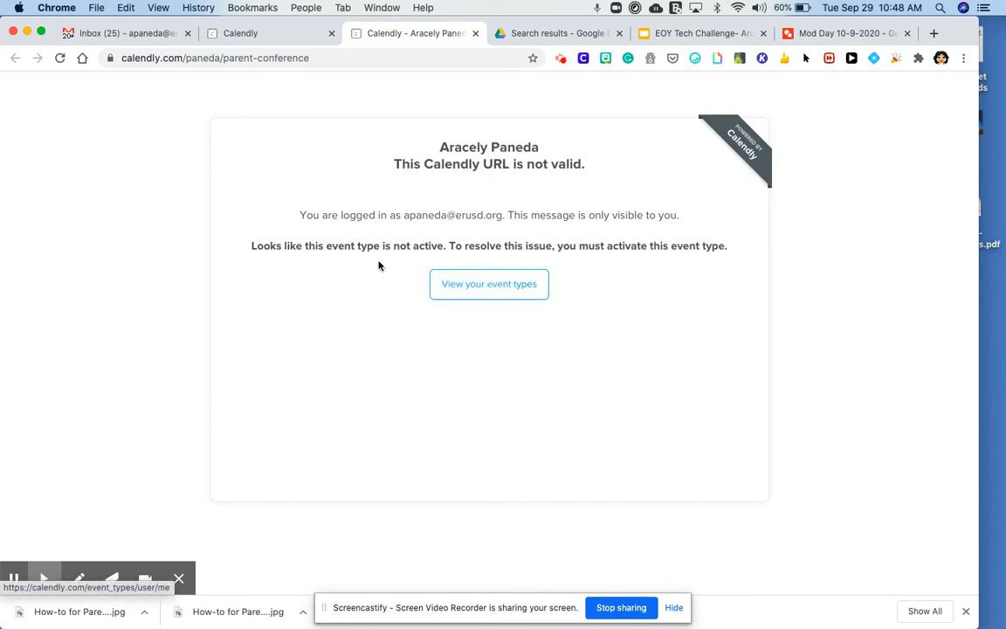
click(288, 40)
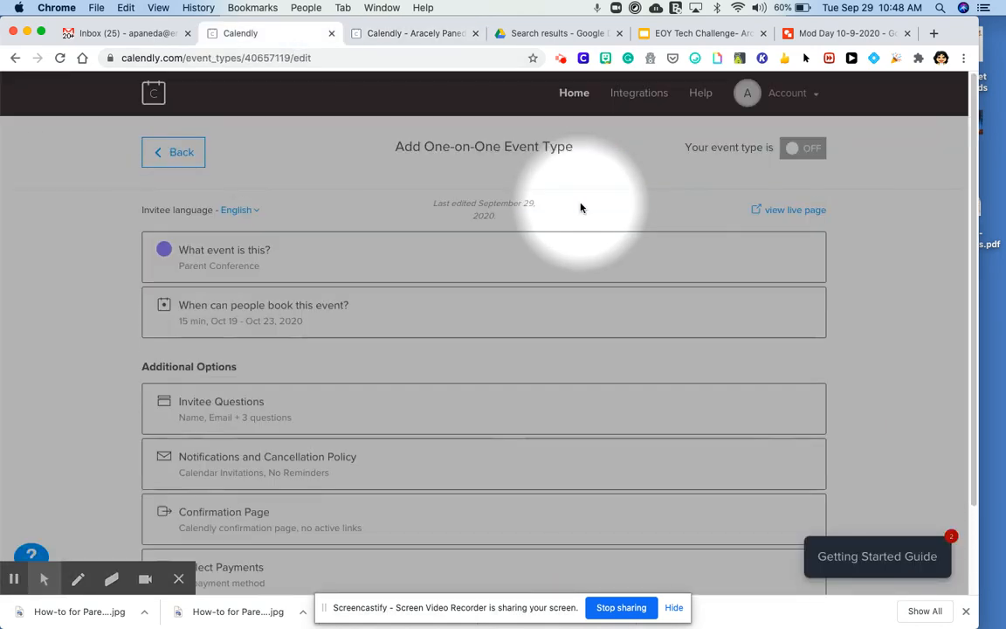
click(807, 154)
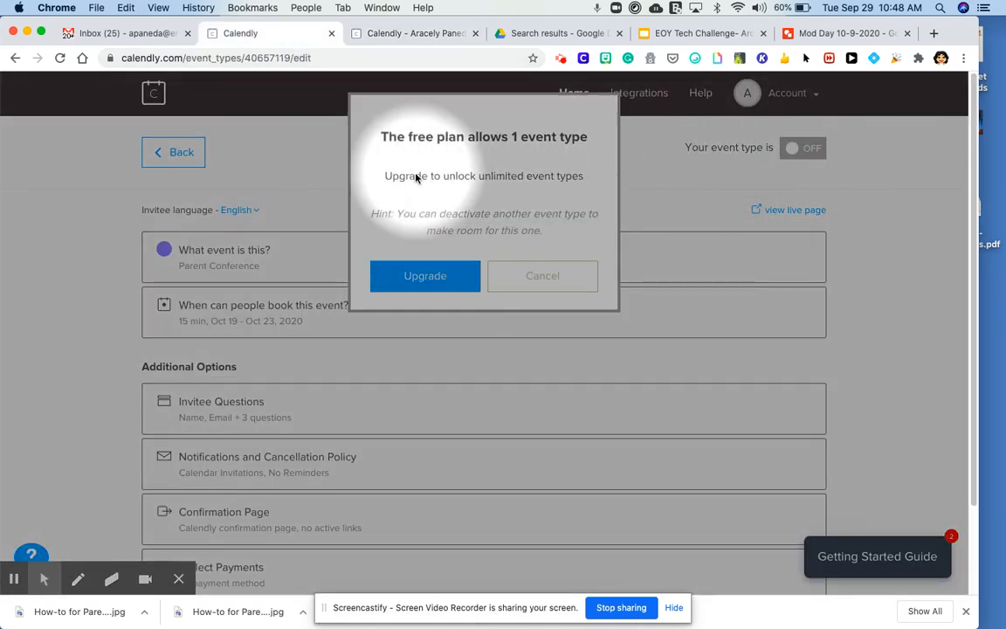
click(507, 276)
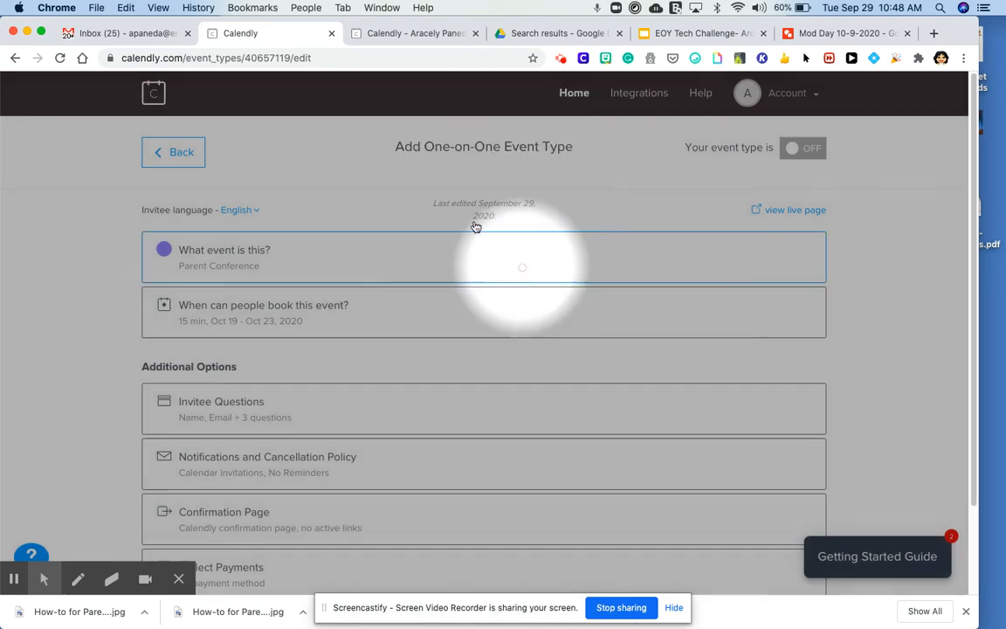
Step: Return to the event types list, turn off the Parent Conferences event, and turn on the Parent Conference event
click(182, 154)
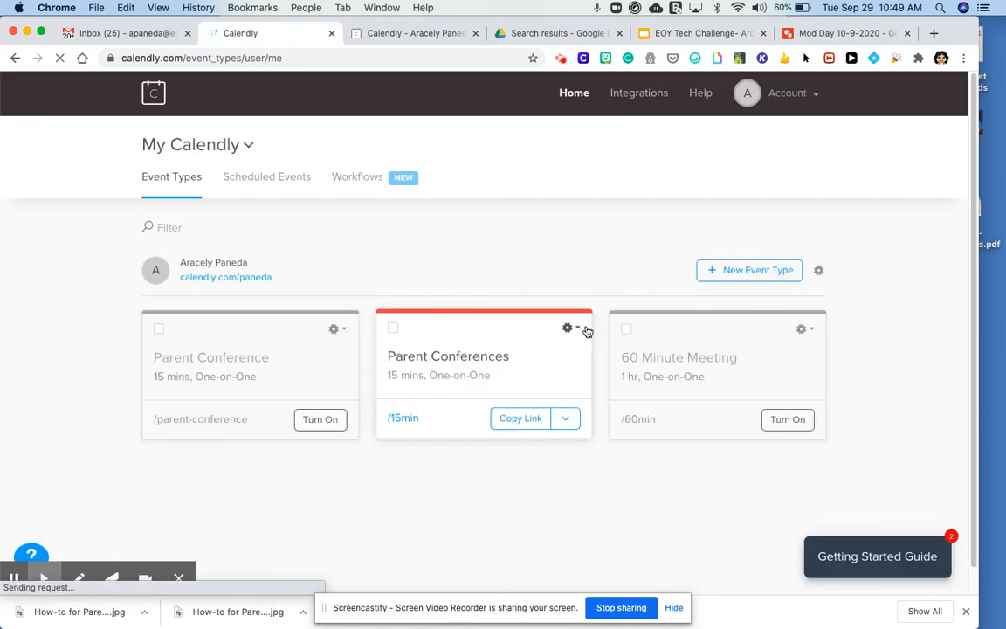
click(580, 330)
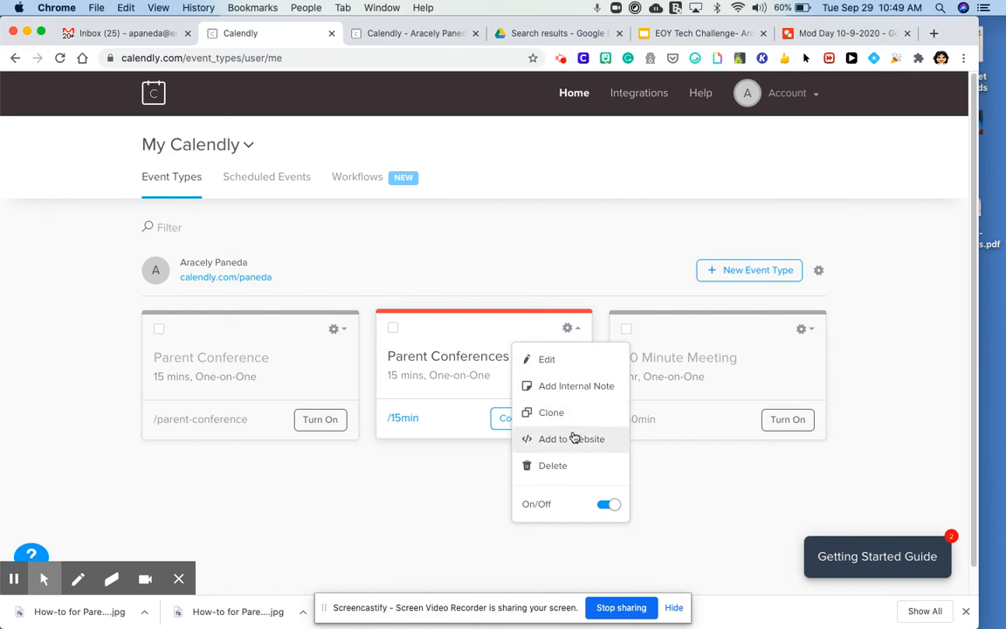
click(601, 505)
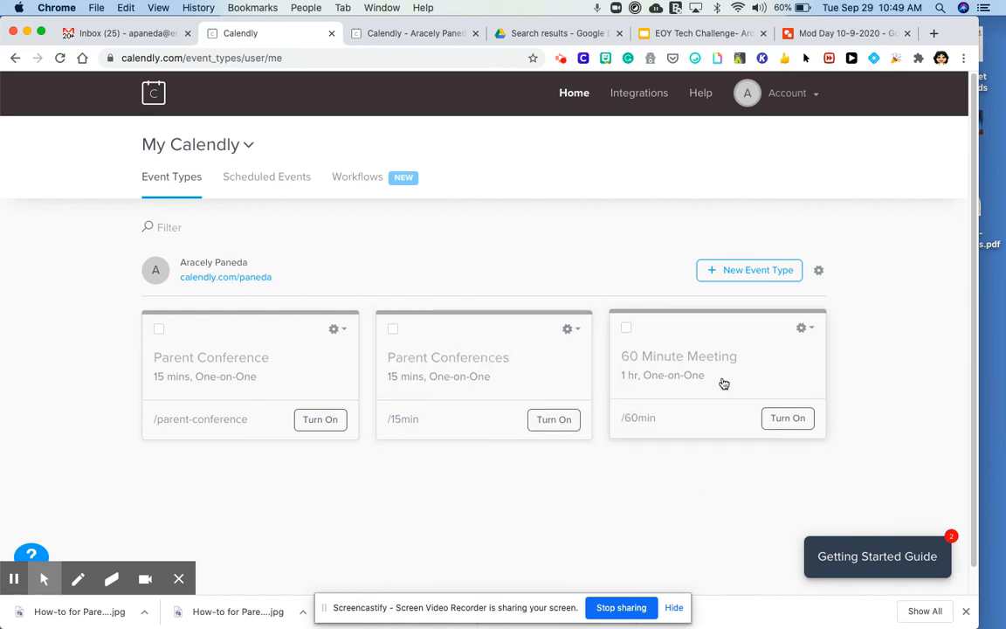
click(339, 328)
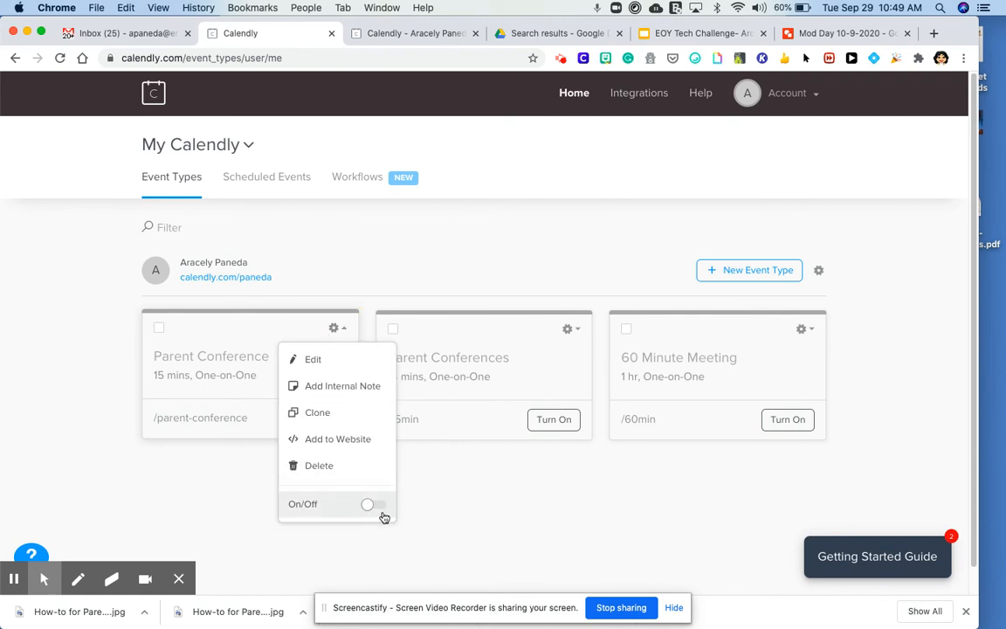
click(370, 506)
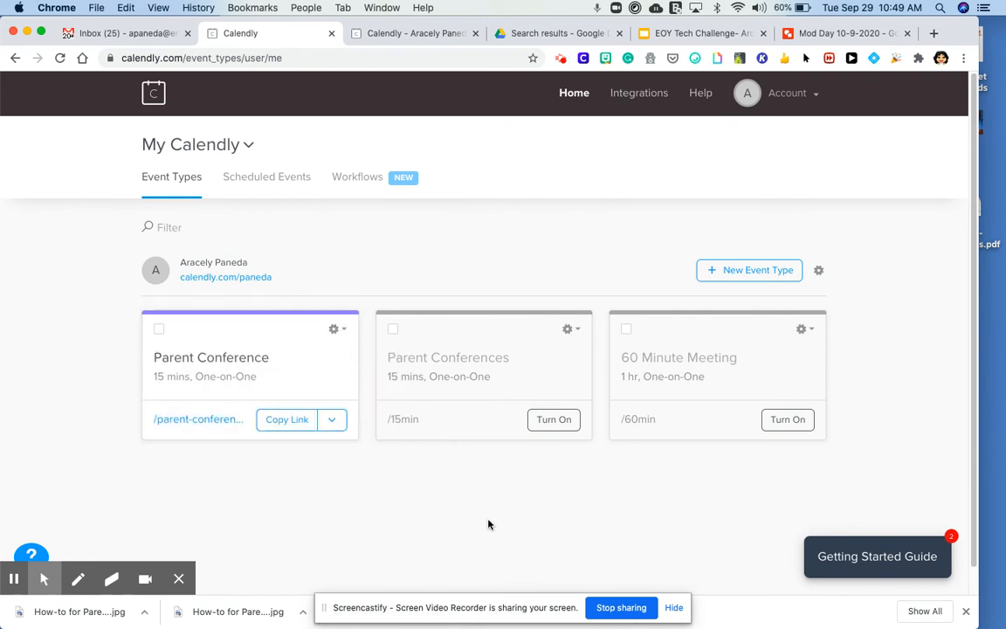
Step: Copy the Parent Conference booking link and open it in a new incognito window
click(289, 423)
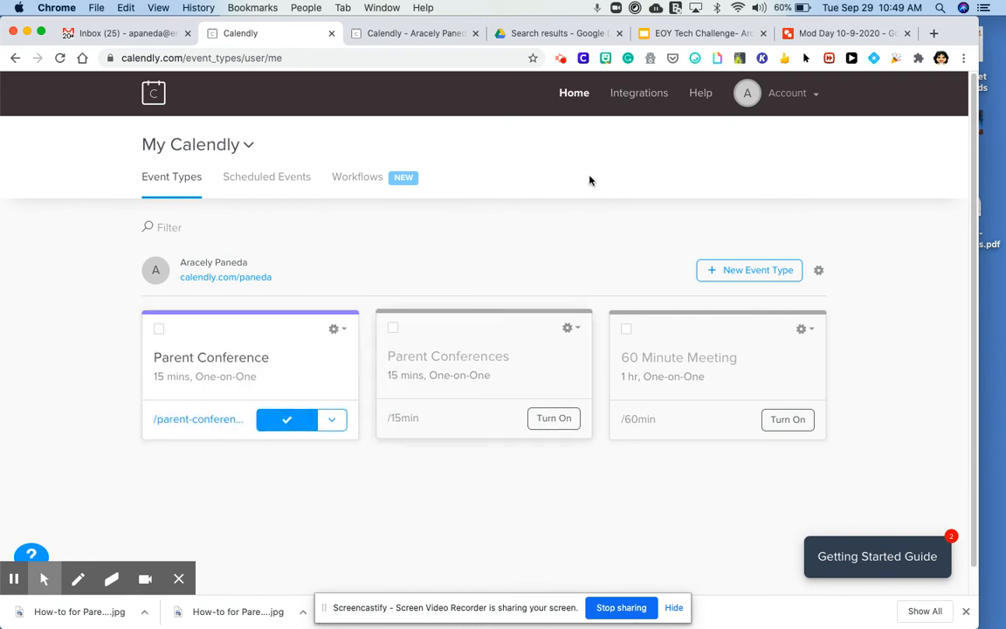
click(97, 7)
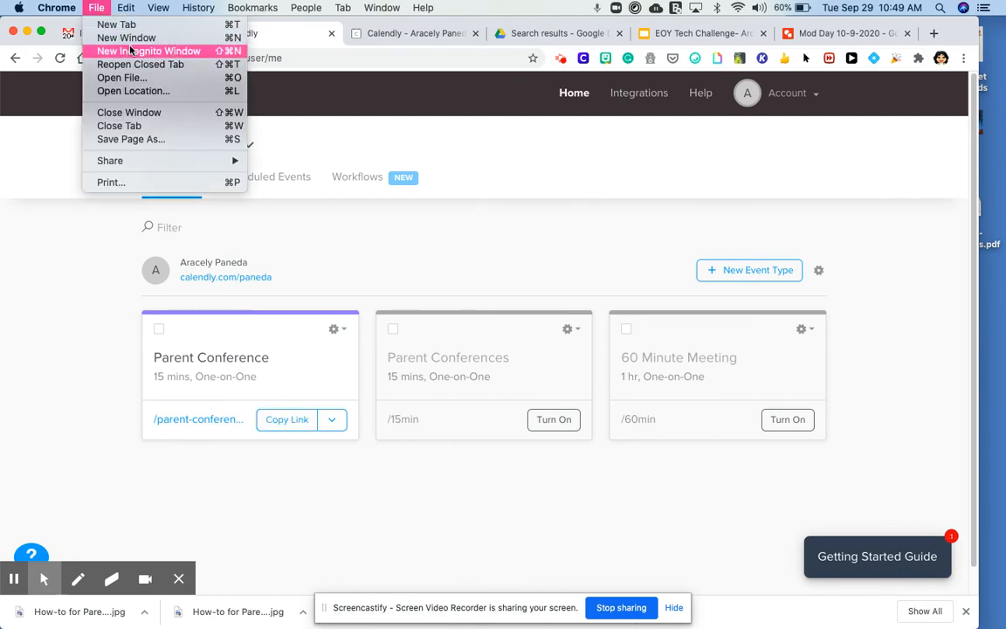
click(140, 81)
text(https://calendly.com/paneda/parent-conference)
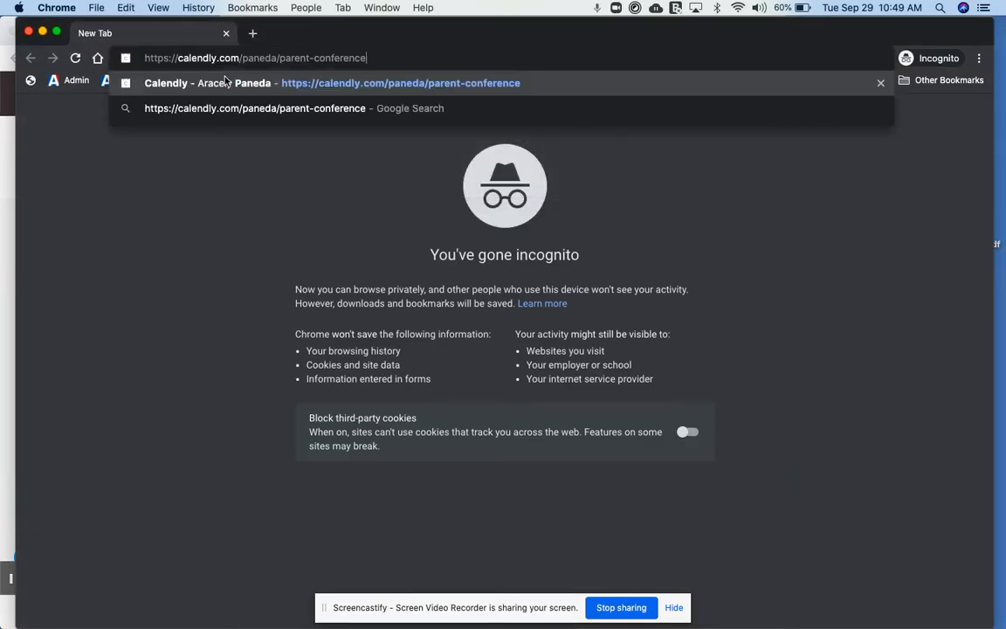
key(Return)
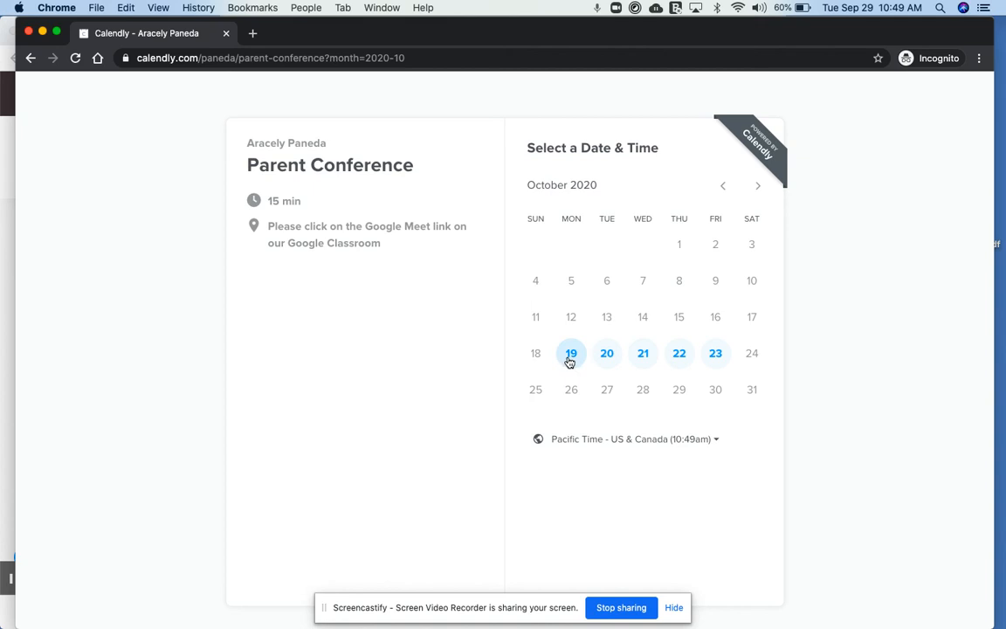
Step: Preview the invitee details form for Monday, October 19 at 11:00am, and close the incognito window without scheduling
click(574, 356)
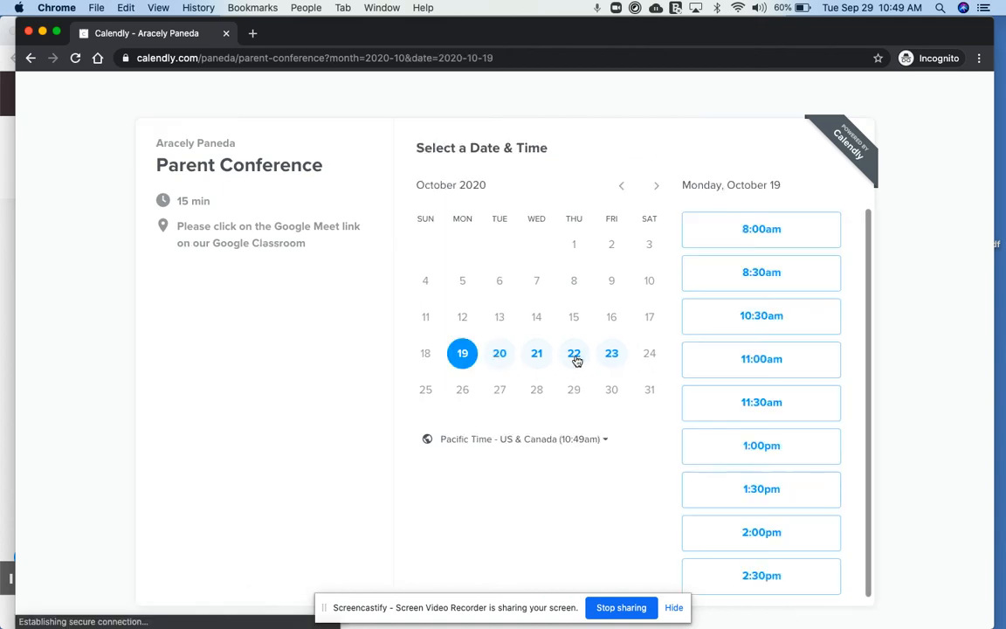
click(765, 363)
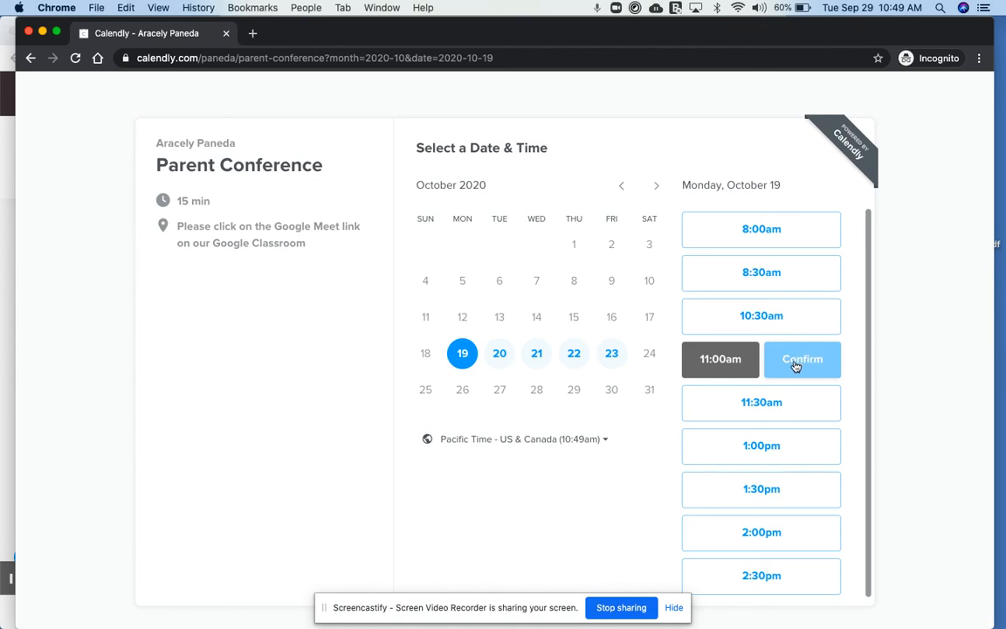
click(796, 365)
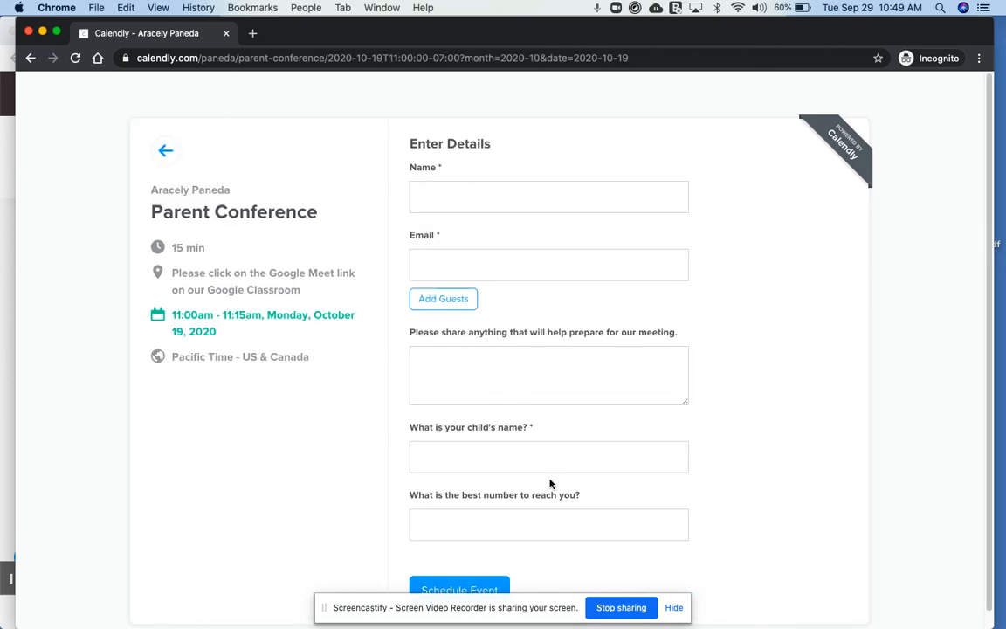
scroll(550, 483, down, 1)
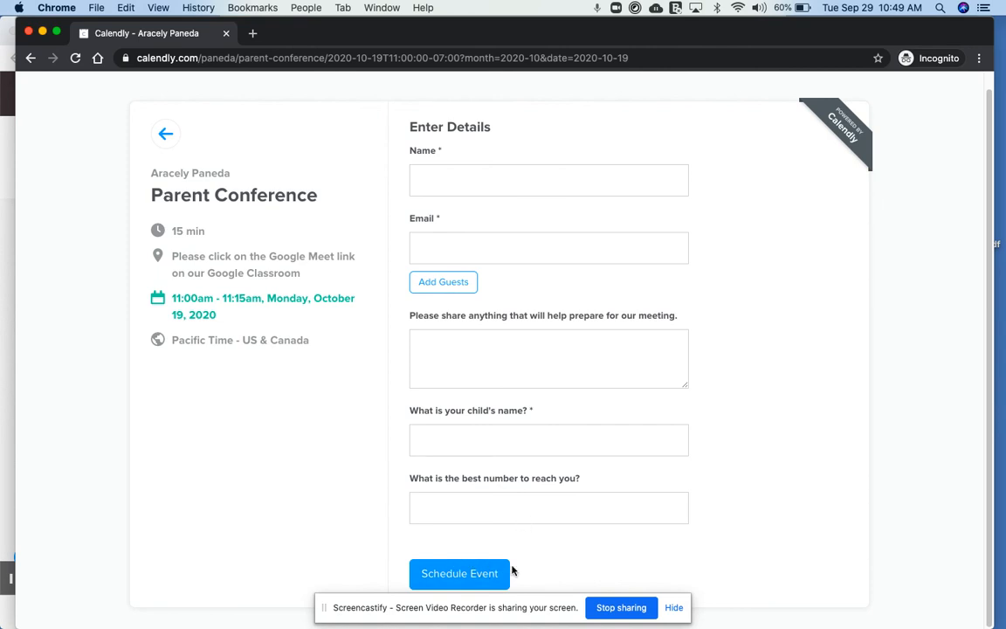
click(27, 33)
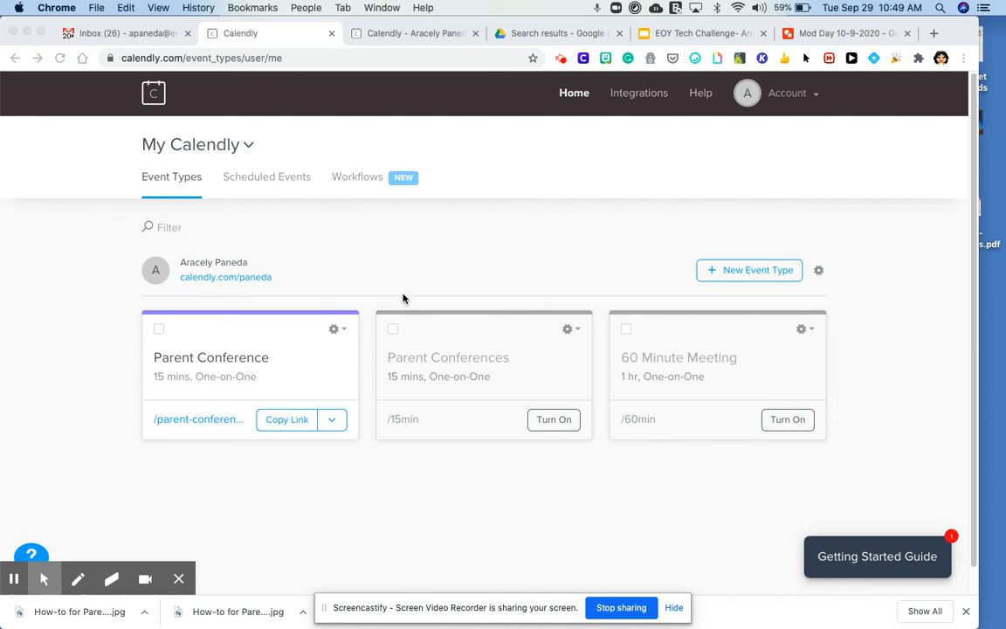
Step: Edit the Parent Conference event to use a custom duration of 20 minutes and save the booking settings
click(337, 330)
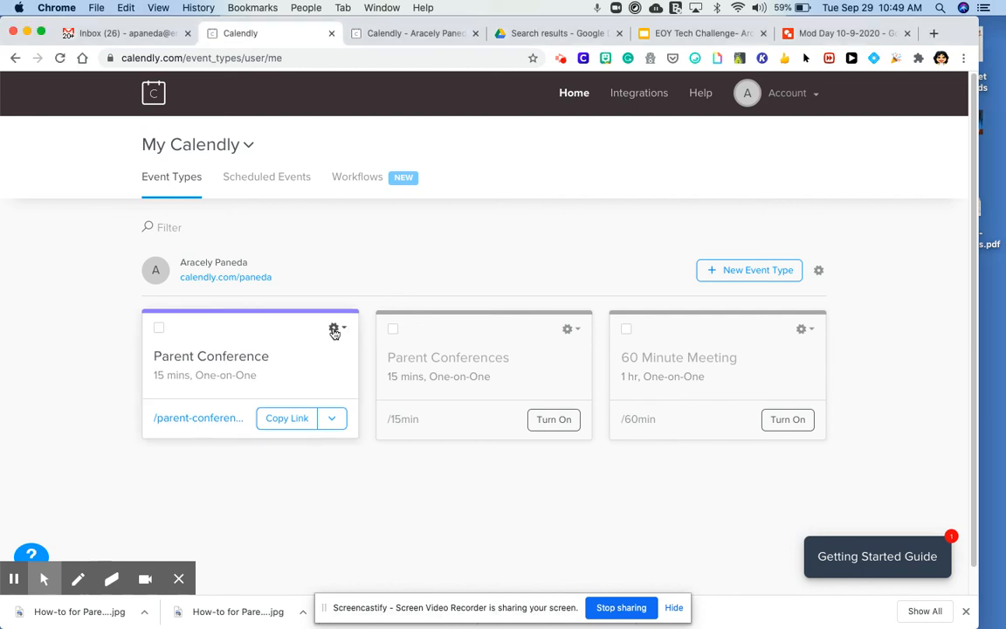
click(325, 360)
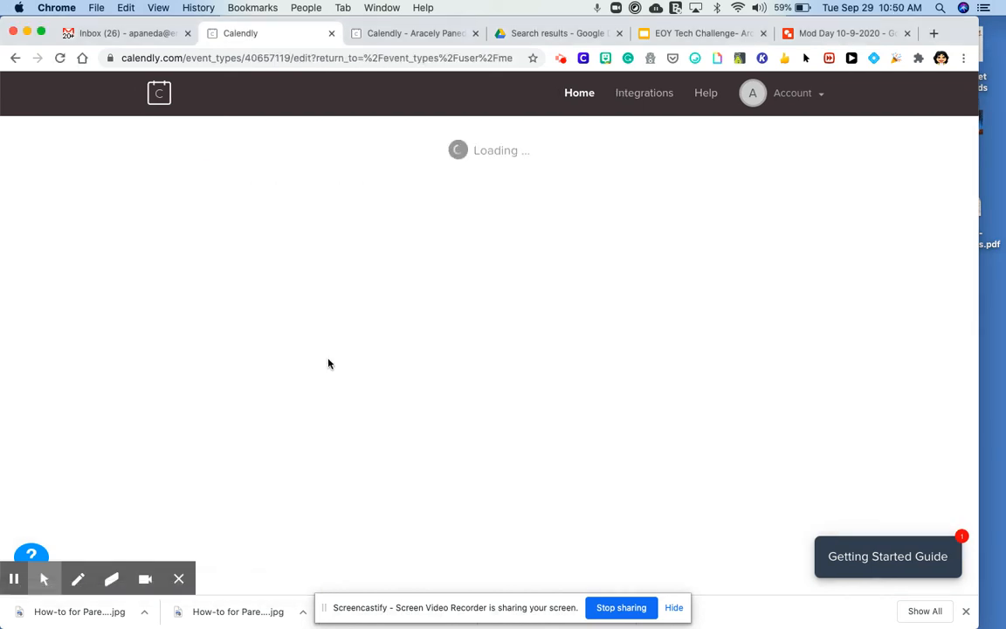
scroll(493, 331, down, 3)
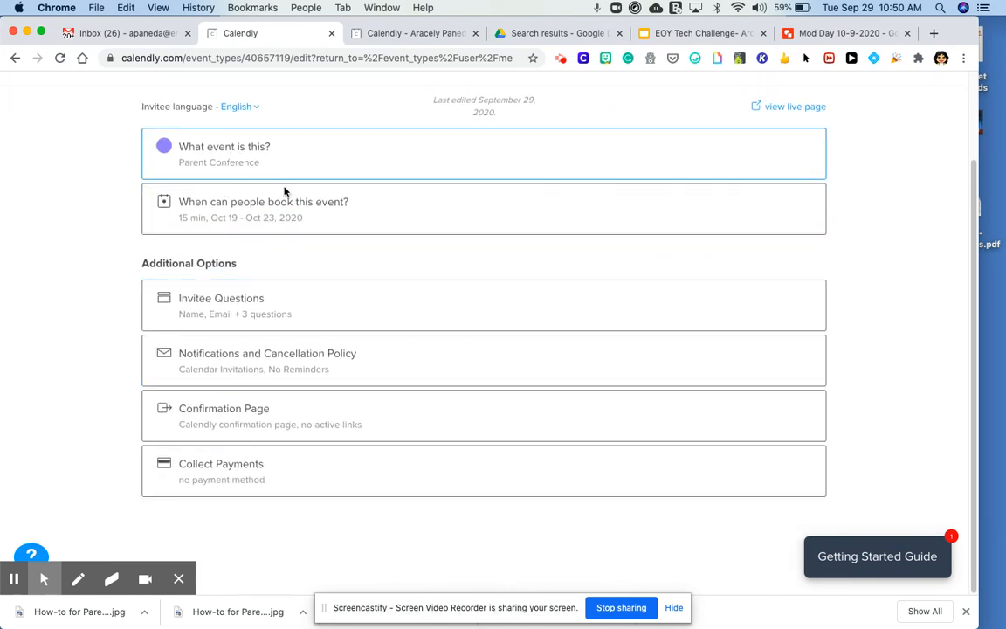
click(302, 219)
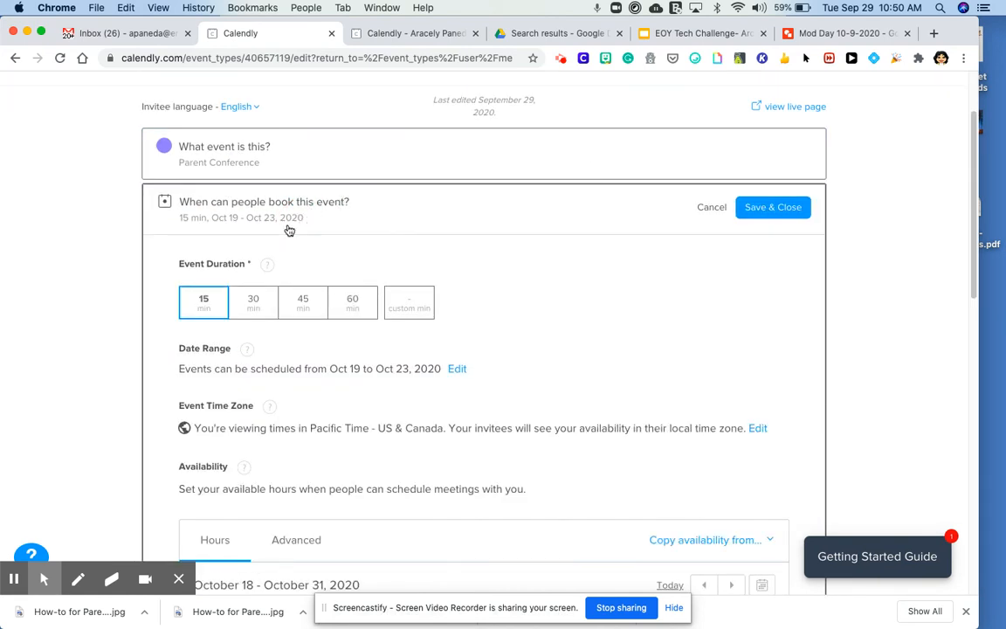
click(404, 299)
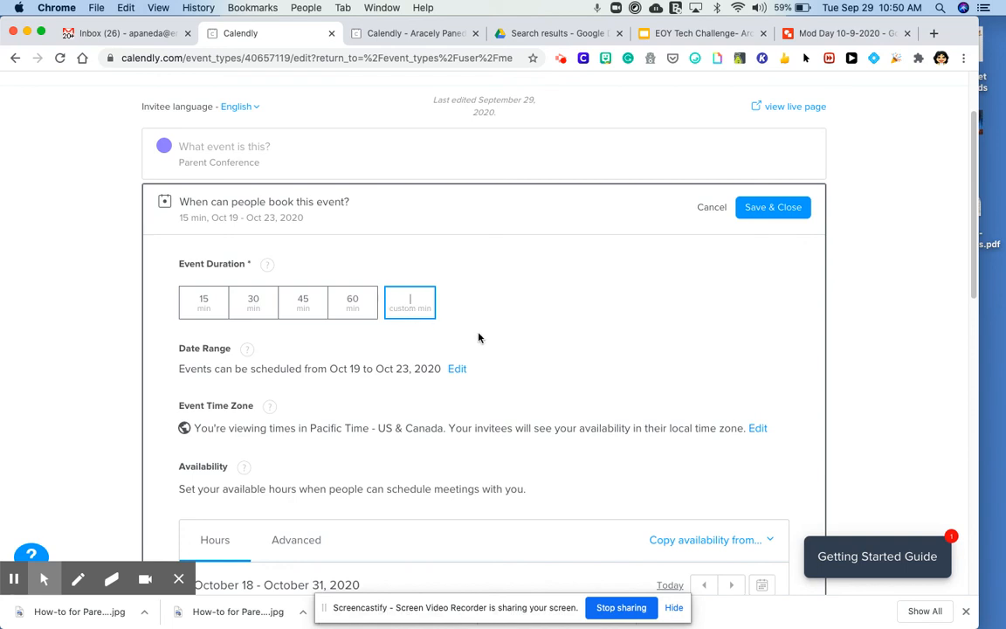
text(20)
click(764, 207)
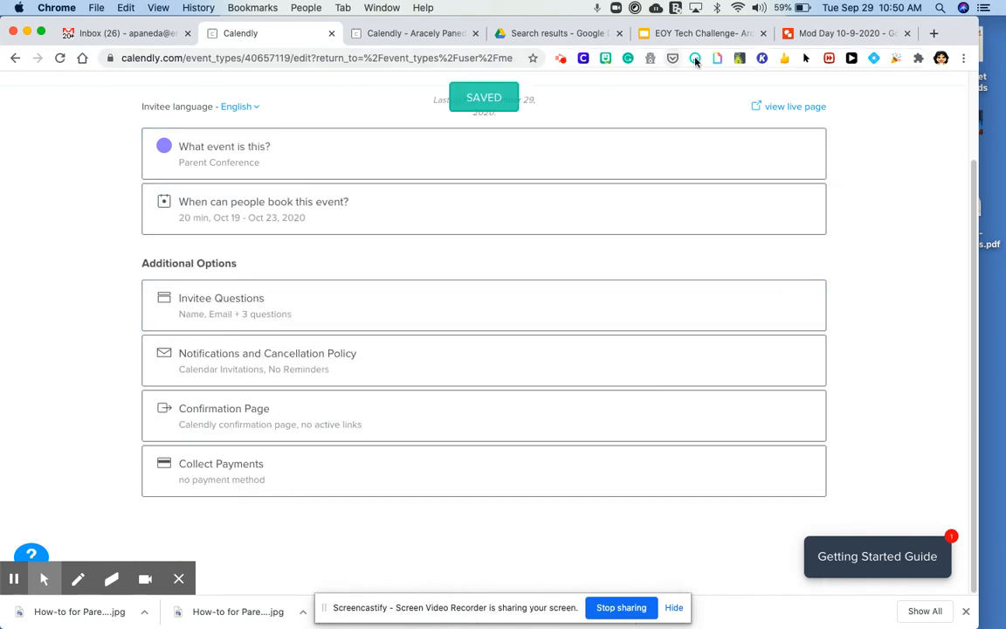
Step: Review the October 19 time slots on the event's live page and return to the event's settings page
click(779, 107)
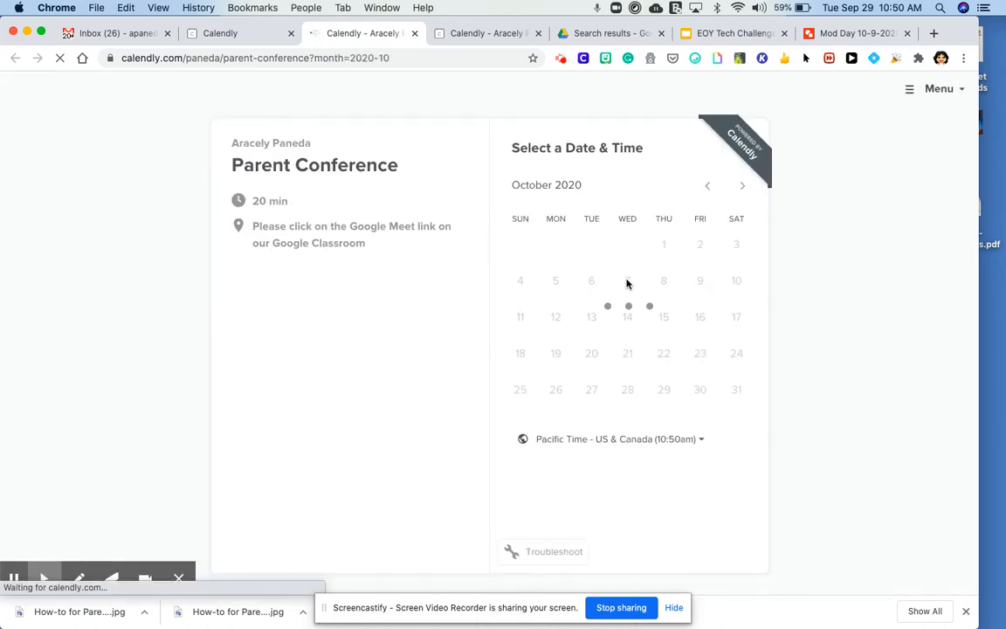
click(557, 355)
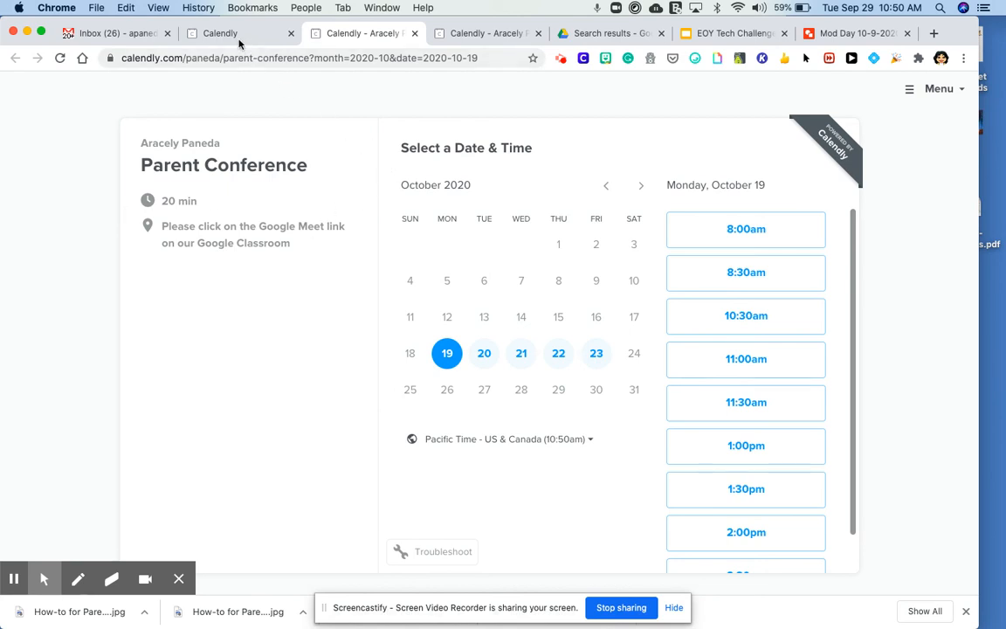
click(213, 33)
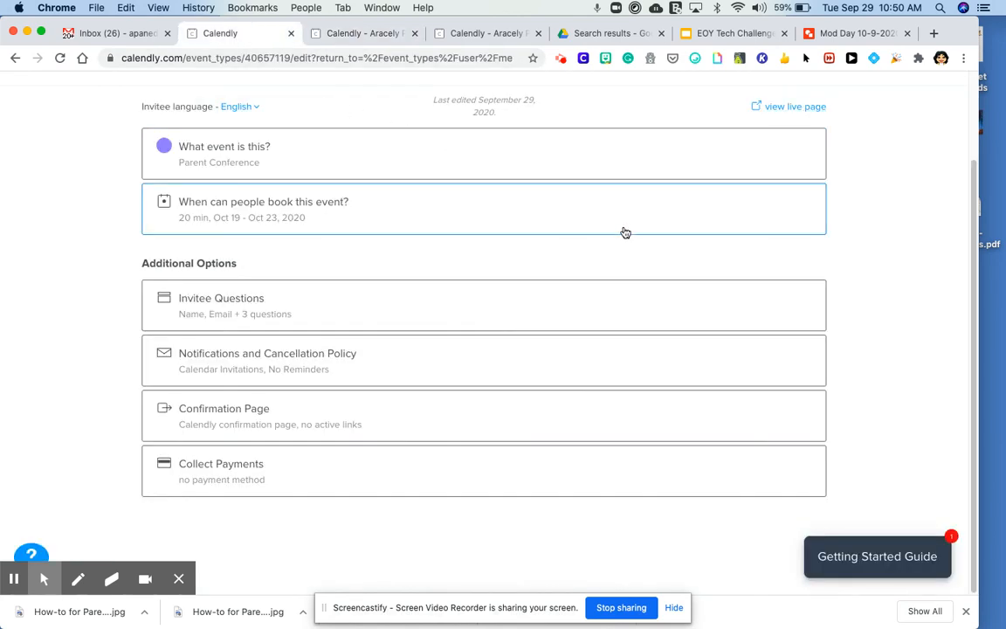
scroll(622, 233, up, 3)
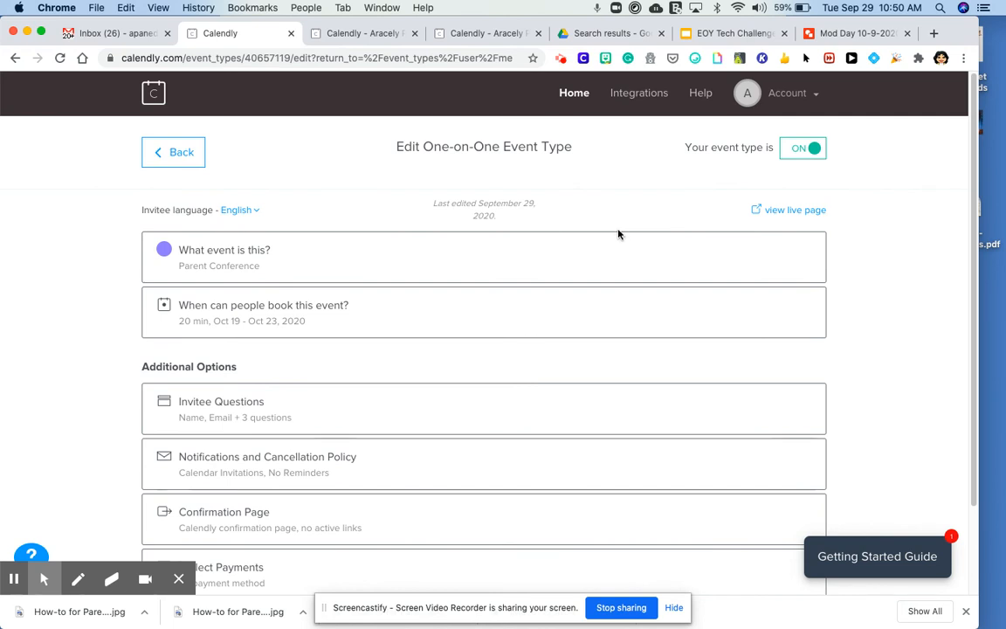